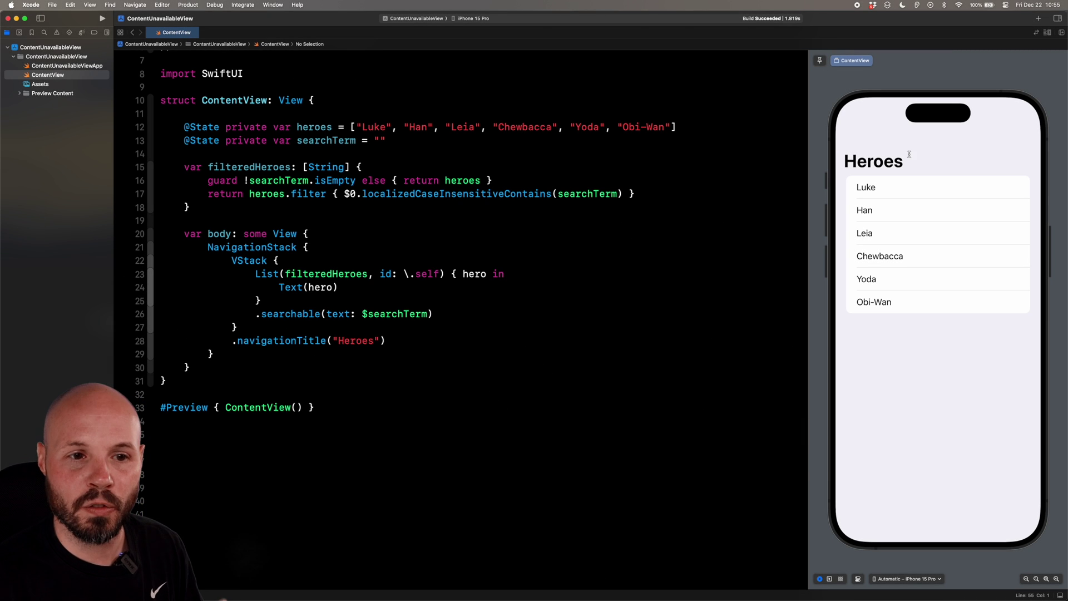
pyautogui.scroll(3, 910, 200)
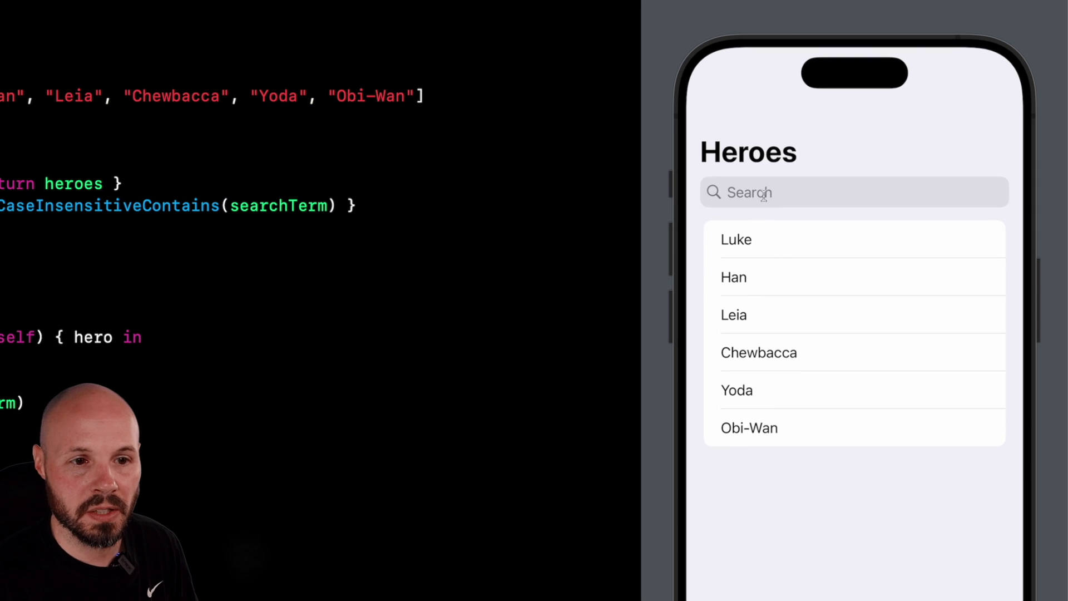
# Try the preview search, then review the List, heroes array, searchable modifier and filteredHeroes code.
pyautogui.click(801, 251)
pyautogui.write('H')
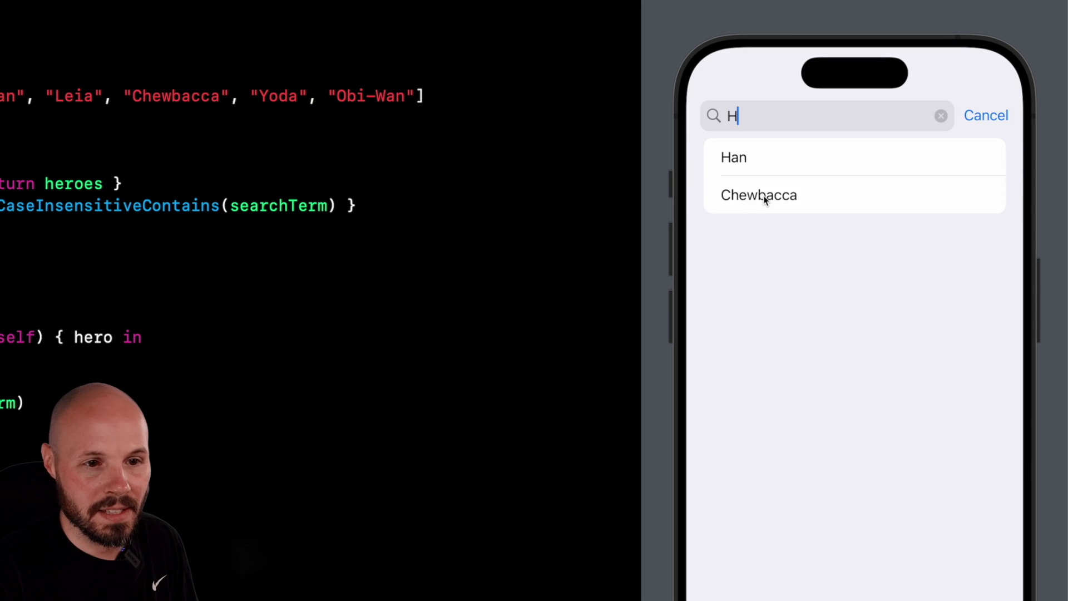
pyautogui.write('a')
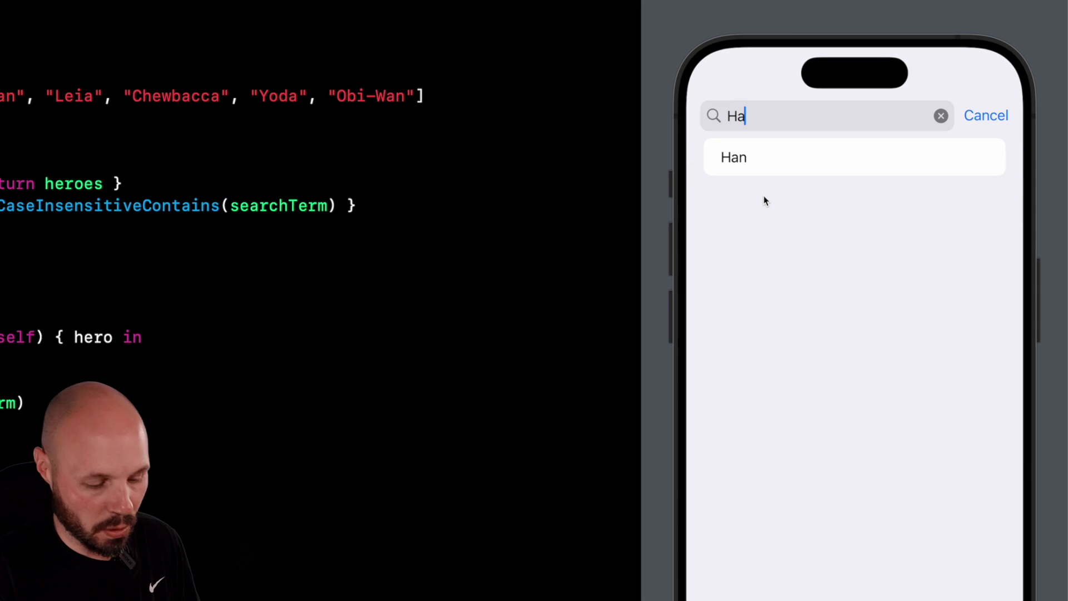
pyautogui.write('zzzzz')
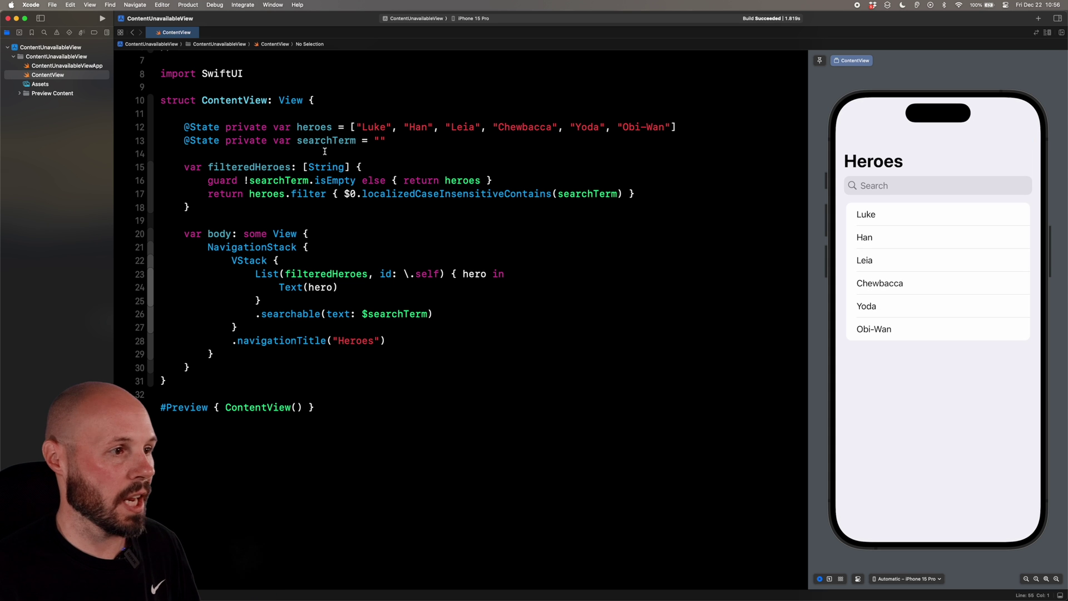
pyautogui.click(324, 151)
pyautogui.moveTo(254, 274); pyautogui.dragTo(334, 287)
pyautogui.moveTo(285, 127); pyautogui.dragTo(678, 126)
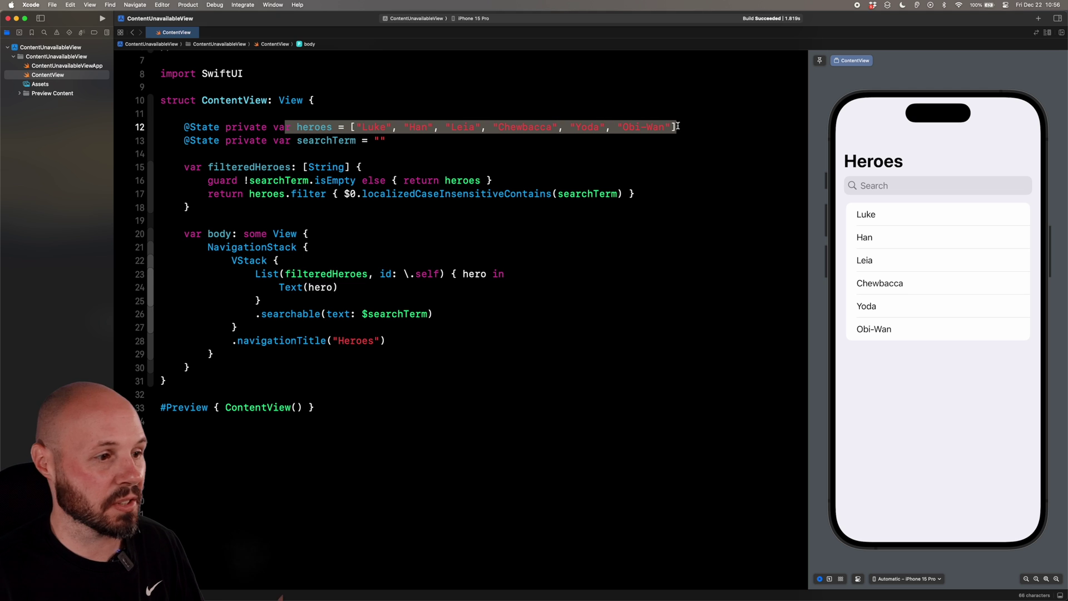
pyautogui.moveTo(256, 315); pyautogui.dragTo(458, 310)
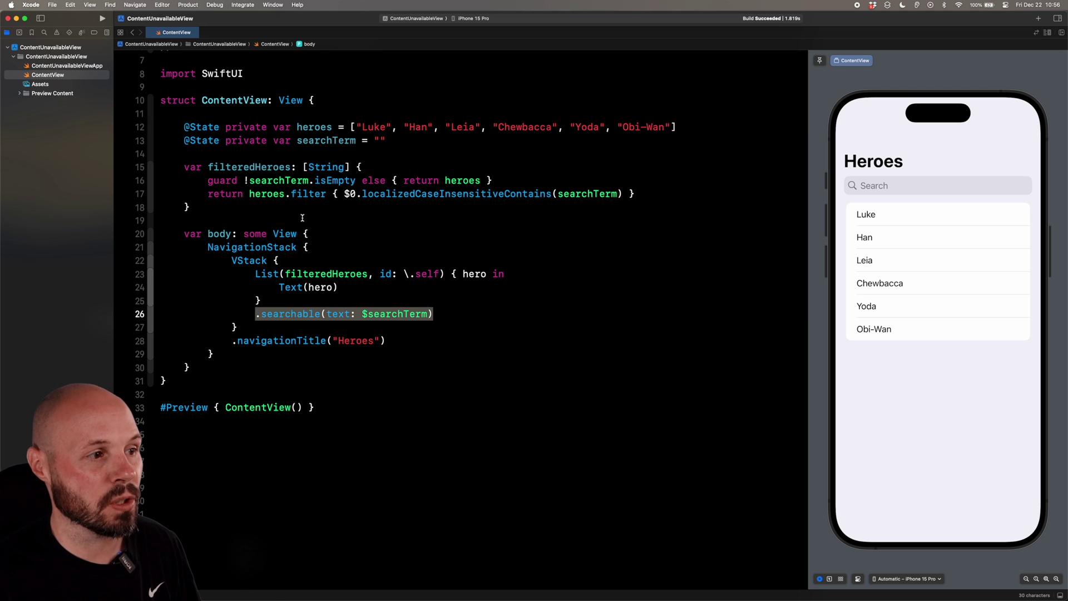
pyautogui.moveTo(183, 167); pyautogui.dragTo(190, 207)
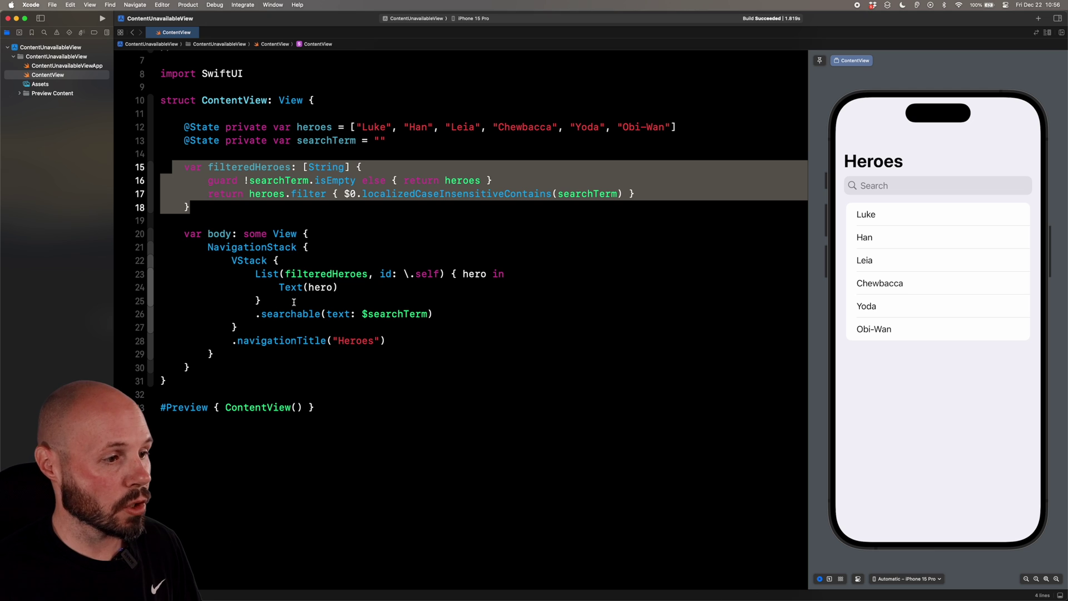
# Add an overlay showing ContentUnavailableView.search when filteredHeroes is empty, then test searching Hanzzzz.
pyautogui.click(439, 315)
pyautogui.press('Return')
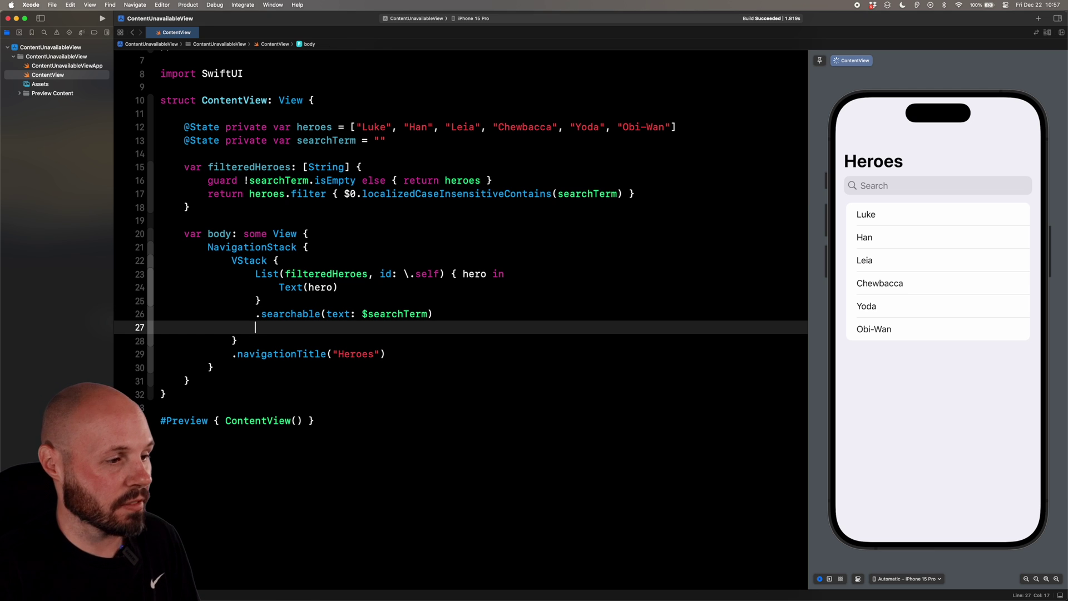
pyautogui.write('.over')
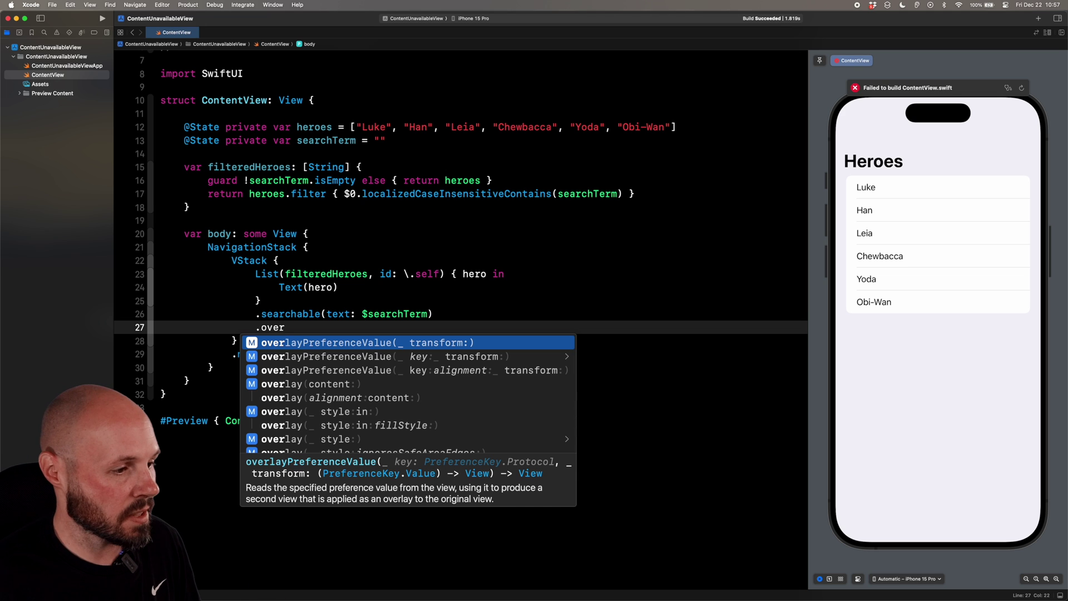
pyautogui.write('lay {')
pyautogui.press('Return')
pyautogui.write('filter')
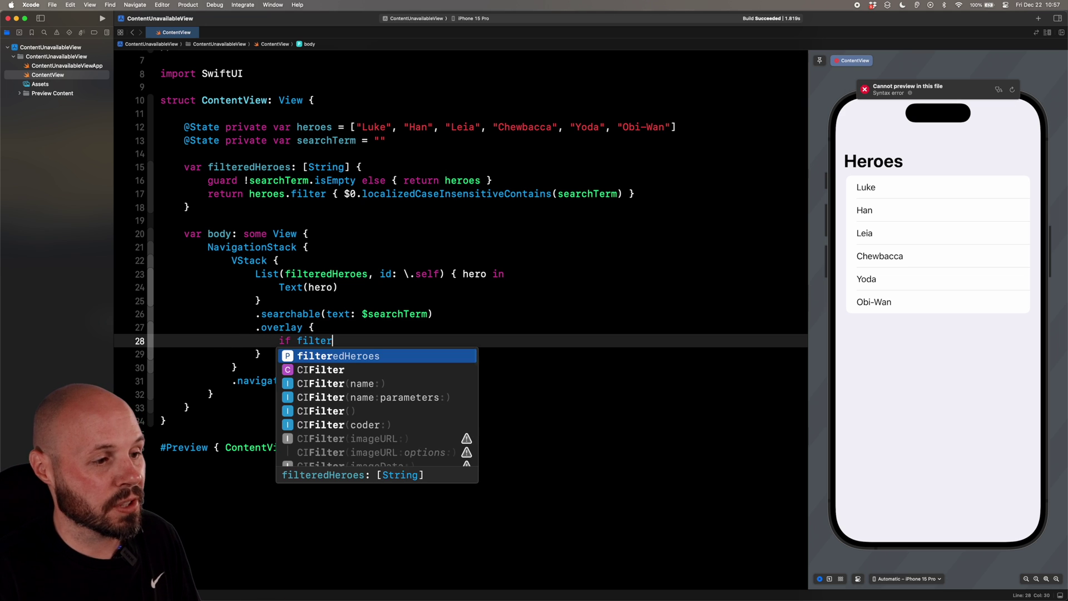
pyautogui.press('Tab')
pyautogui.write('.isEm')
pyautogui.press('Tab')
pyautogui.write('{')
pyautogui.press('Return')
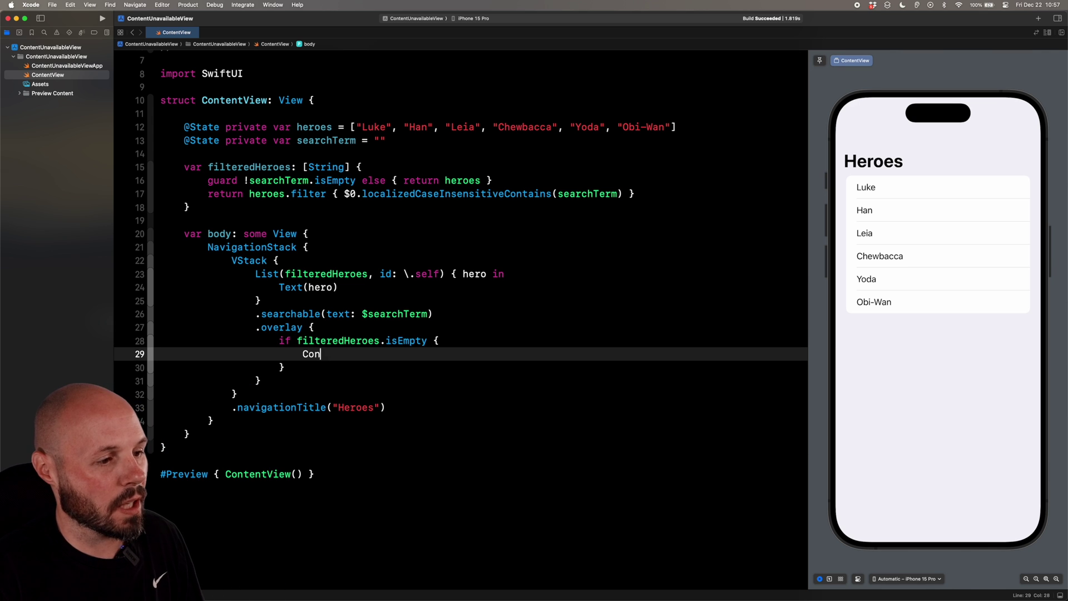
pyautogui.write('tentUn')
pyautogui.press('Down')
pyautogui.press('Tab')
pyautogui.write('.s')
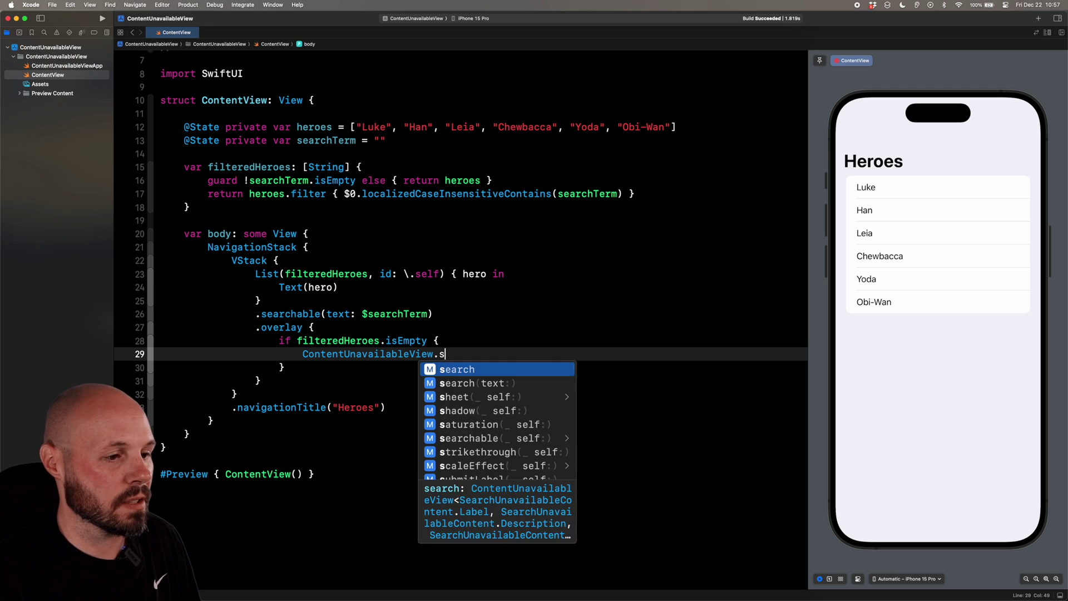
pyautogui.press('Return')
pyautogui.click(873, 185)
pyautogui.write('Han')
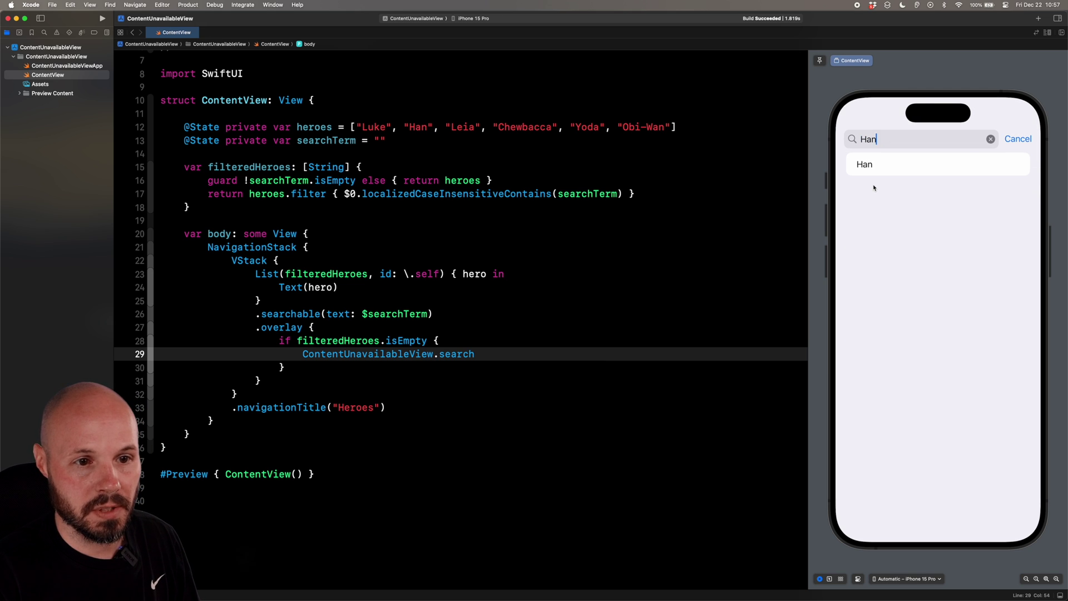
pyautogui.write('zzzz')
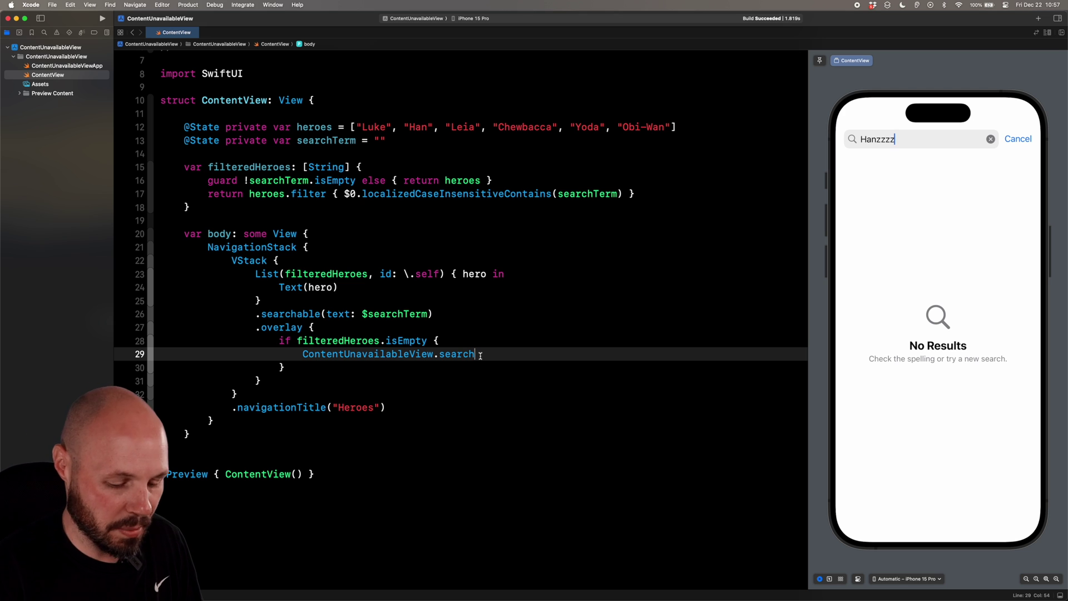
pyautogui.write('(')
# Pass searchTerm into ContentUnavailableView.search(text:), then test a Zzzzzzzz search and clear it.
pyautogui.press('Return')
pyautogui.write('se')
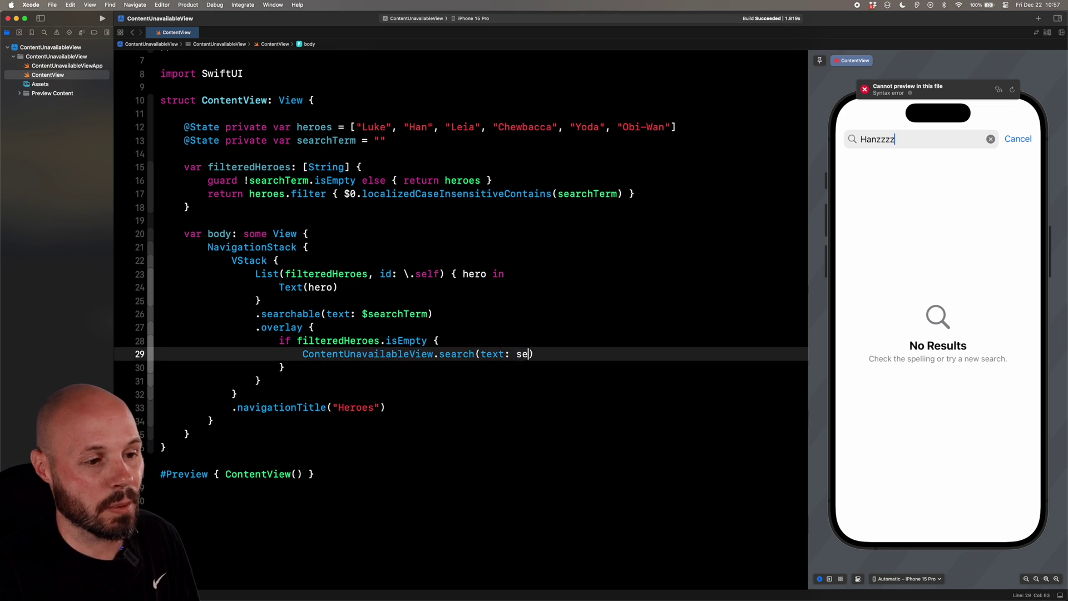
pyautogui.write('arch')
pyautogui.press('Return')
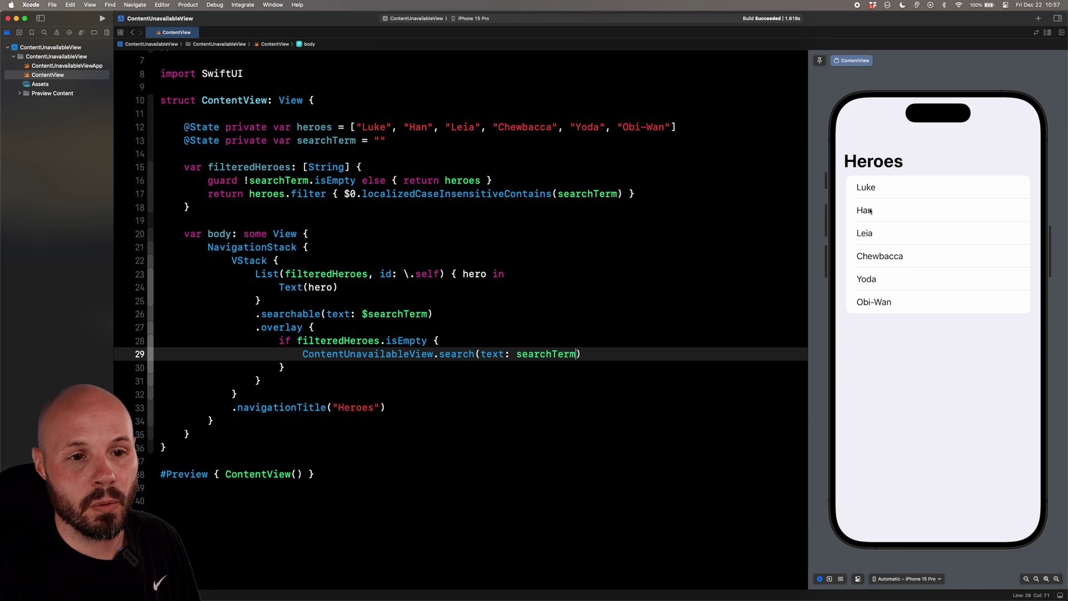
pyautogui.click(918, 138)
pyautogui.write('Zzzzzzzz')
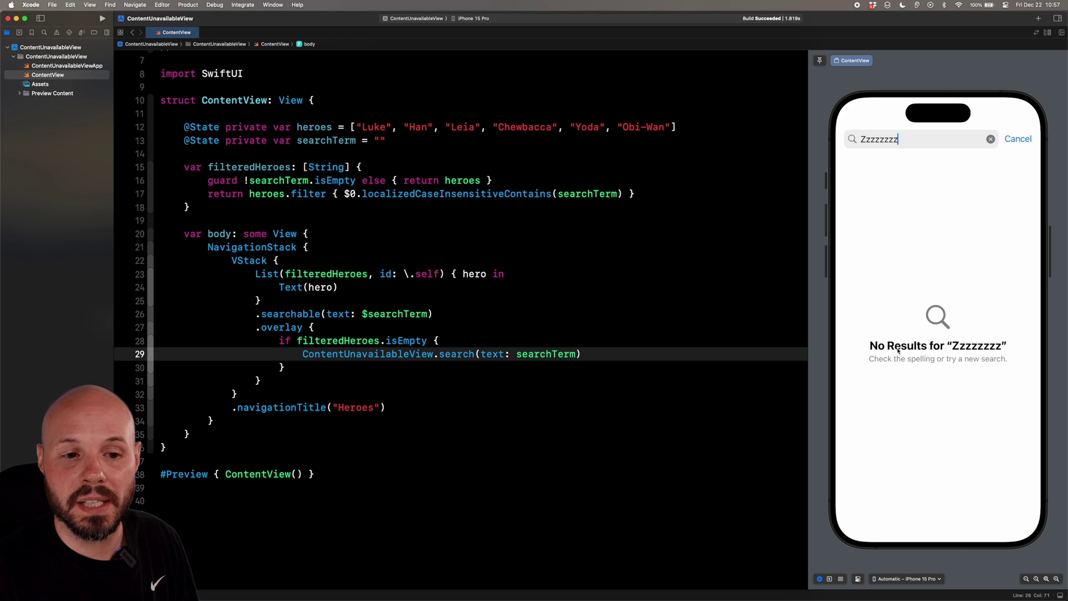
pyautogui.press('BackSpace')
pyautogui.press('BackSpace')
pyautogui.press('BackSpace')
pyautogui.press('BackSpace')
pyautogui.press('BackSpace')
pyautogui.press('BackSpace')
pyautogui.write('Sean')
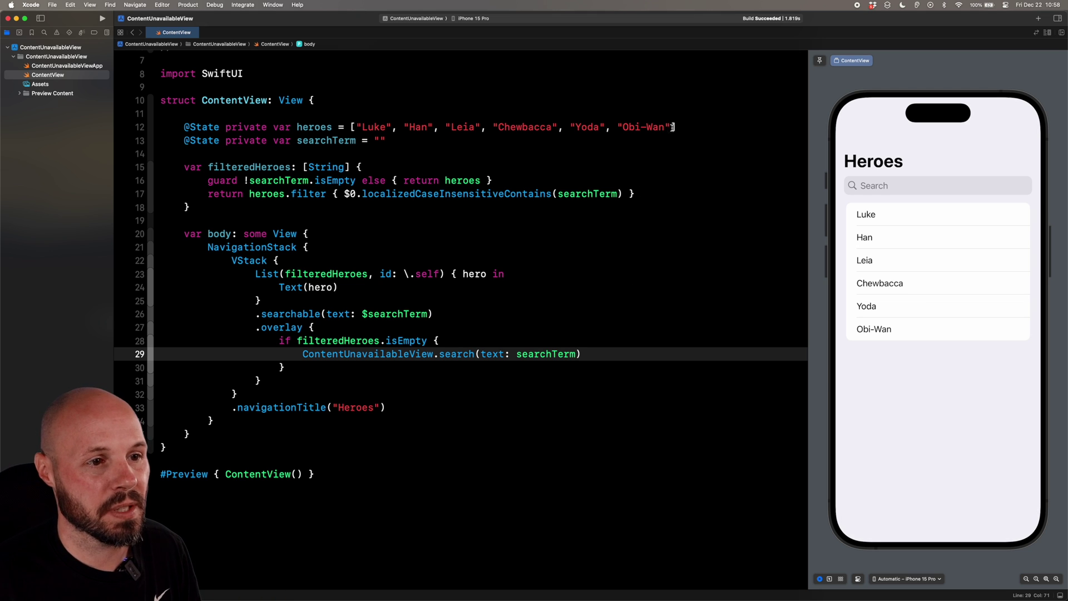
# Duplicate the heroes line, comment out the original names, and reduce the copy to heroes: [String] = [].
pyautogui.moveTo(679, 126); pyautogui.dragTo(184, 127)
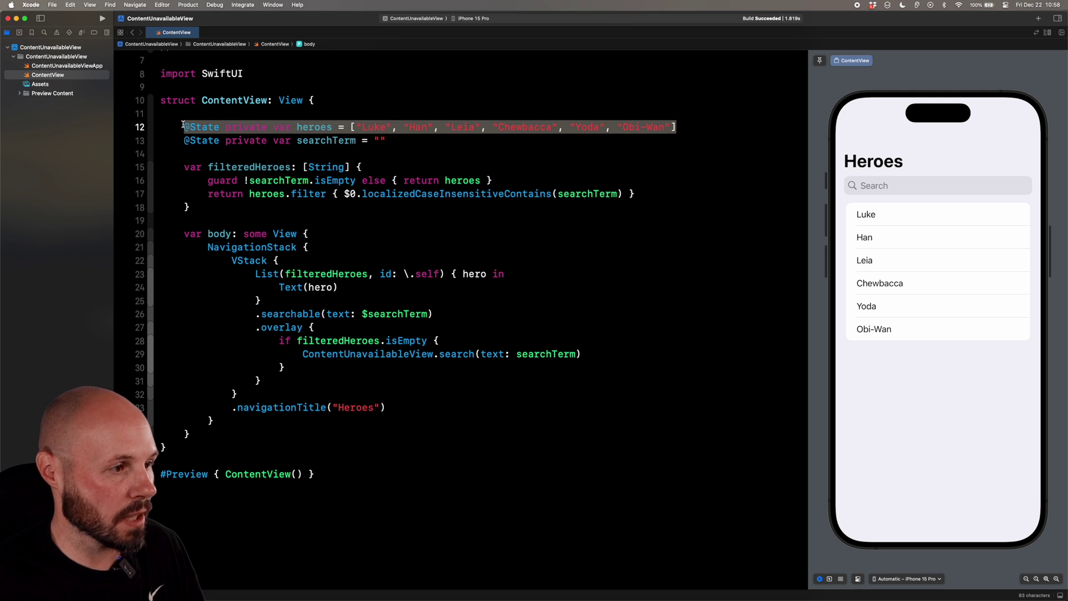
pyautogui.click(680, 126)
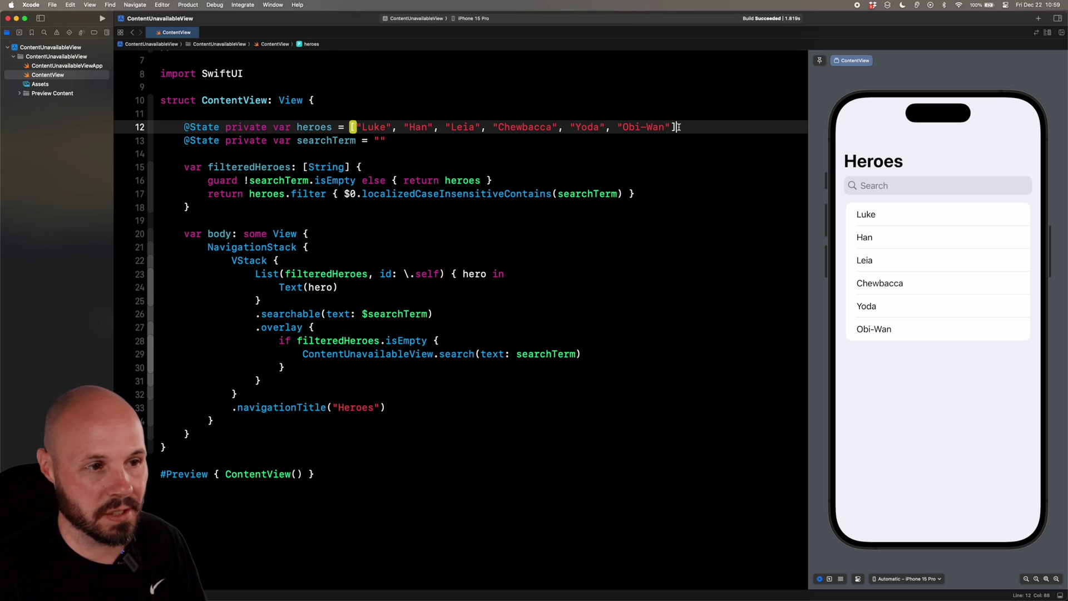
pyautogui.press('super+d')
pyautogui.click(529, 126)
pyautogui.press('super+slash')
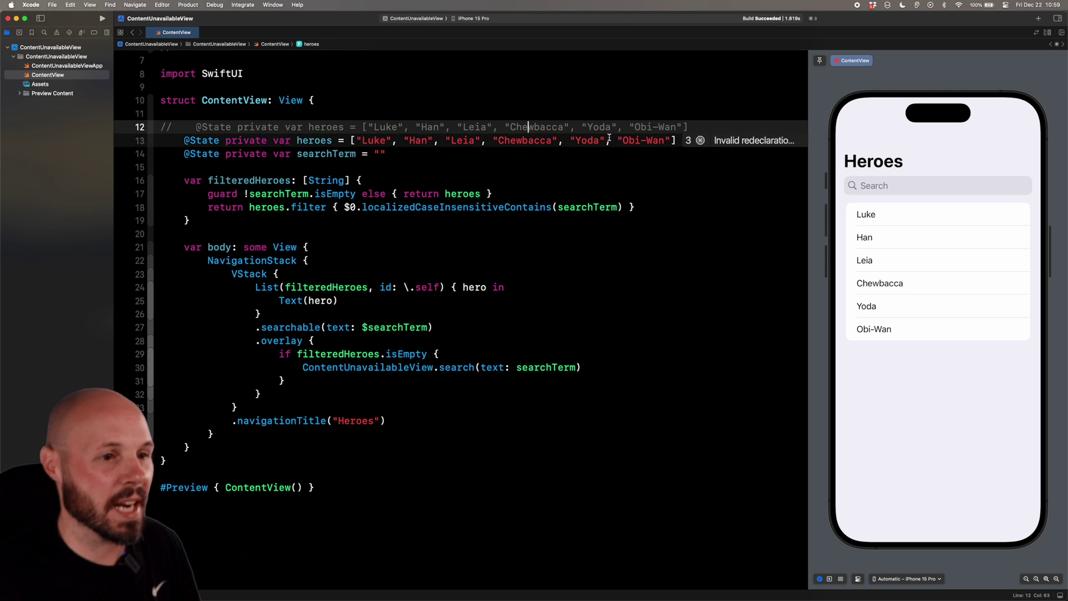
pyautogui.moveTo(670, 140); pyautogui.dragTo(358, 141)
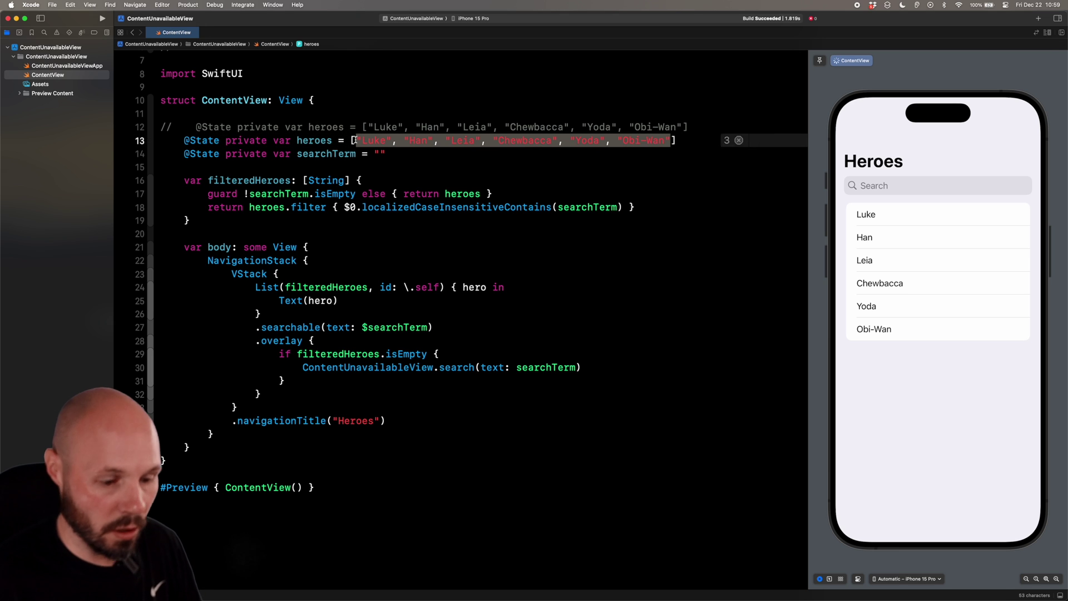
pyautogui.press('BackSpace')
pyautogui.click(334, 140)
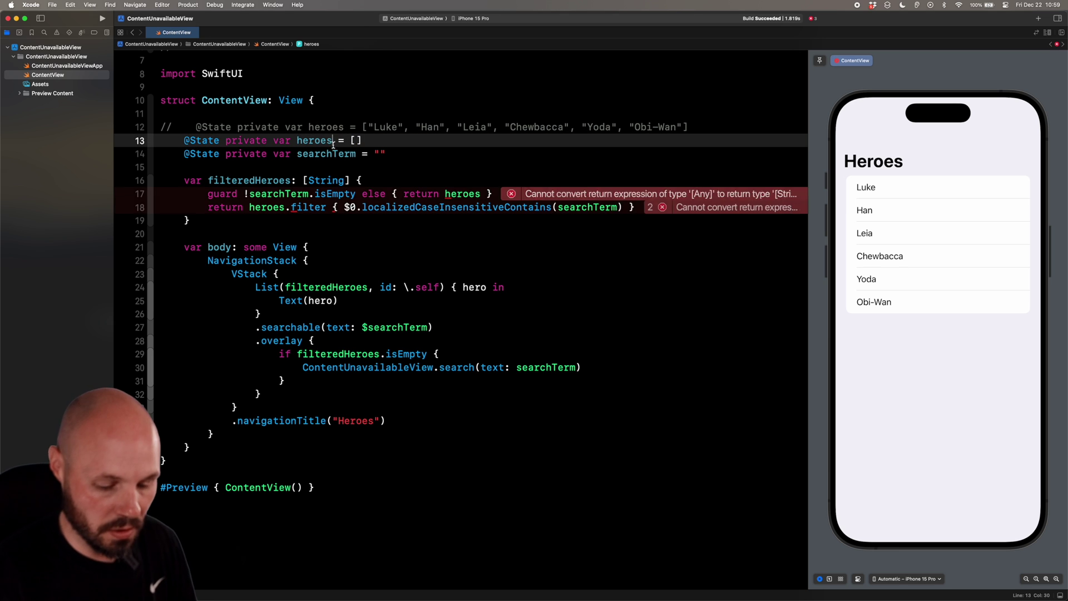
pyautogui.write(': []String')
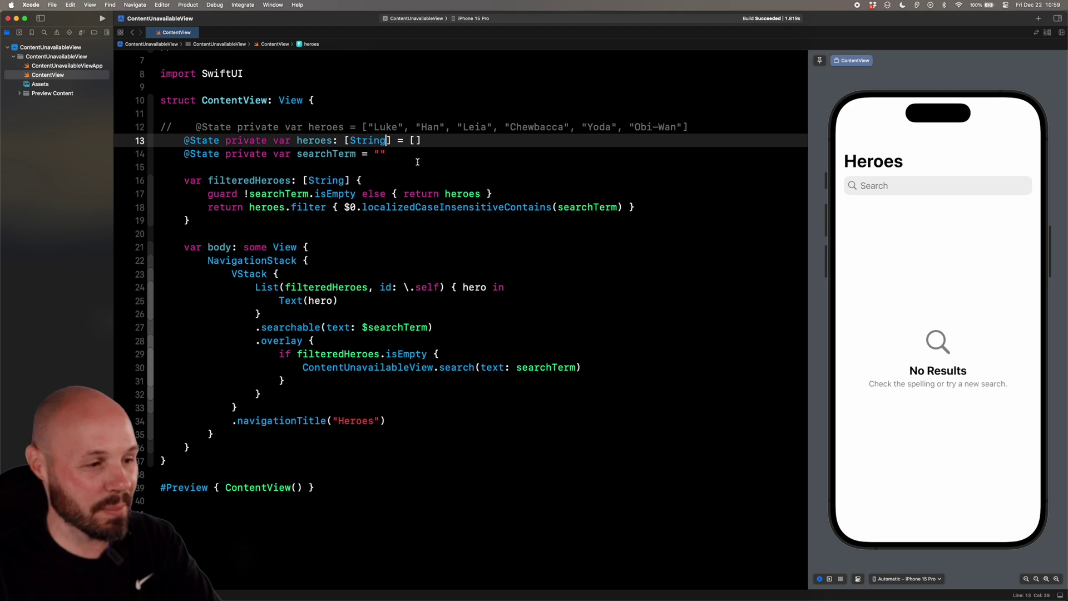
# Comment out the ContentUnavailableView.search line on line 30.
pyautogui.click(327, 368)
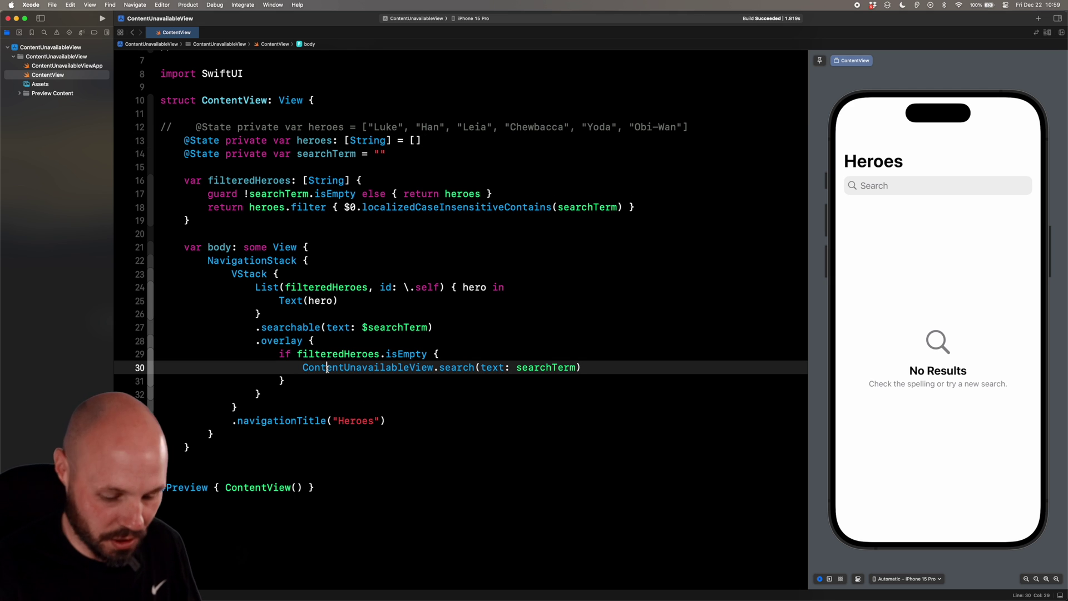
pyautogui.press('super+slash')
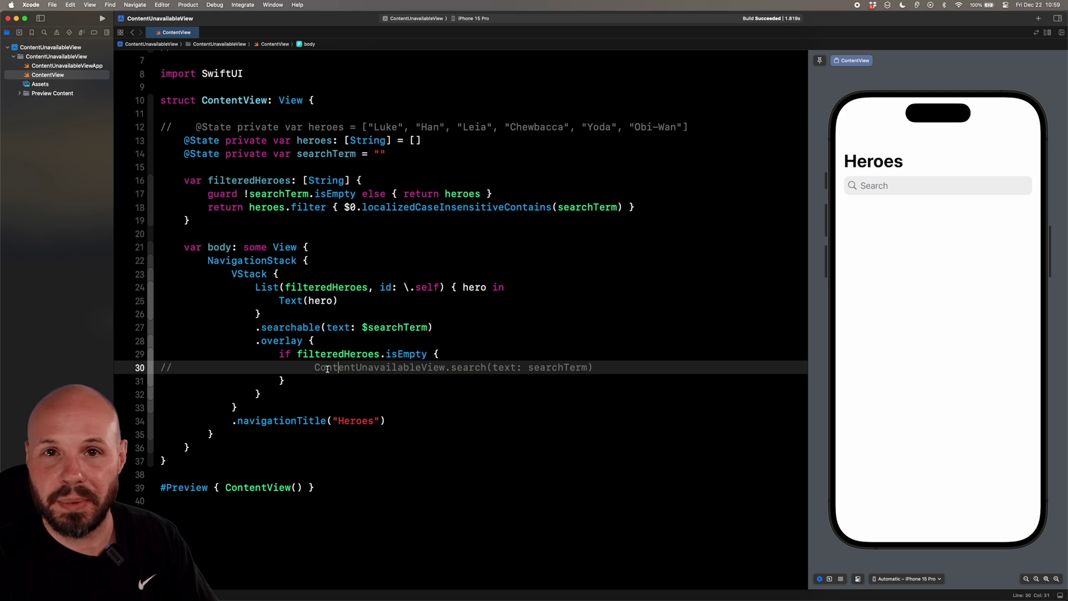
pyautogui.scroll(-2, 334, 367)
# Add 'if heroes.isEmpty { } else {' after VStack and move the List block into the else branch.
pyautogui.click(304, 213)
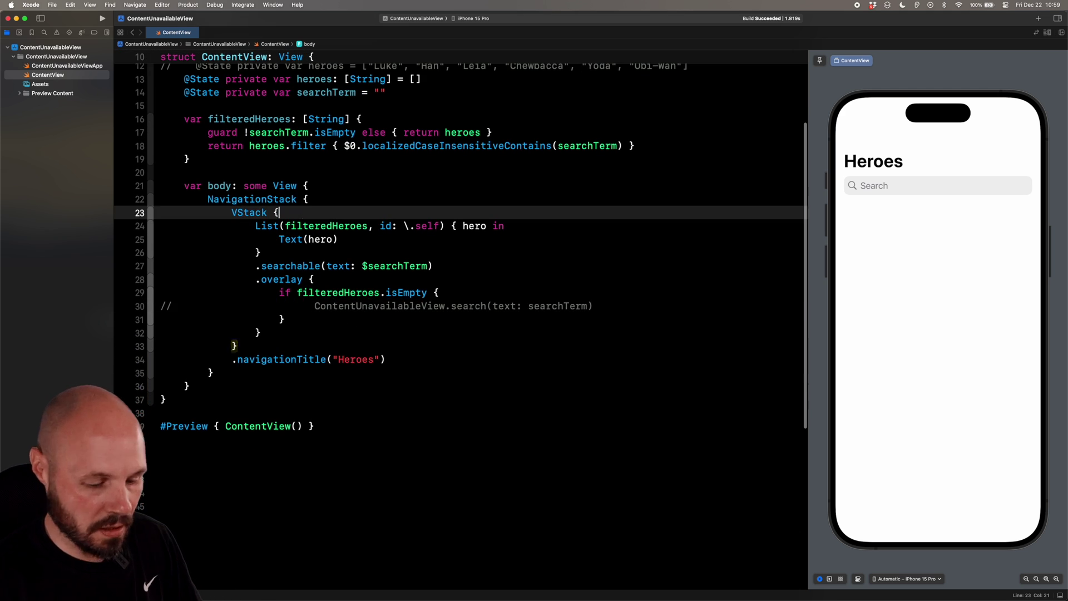
pyautogui.press('Return')
pyautogui.write('if heroes')
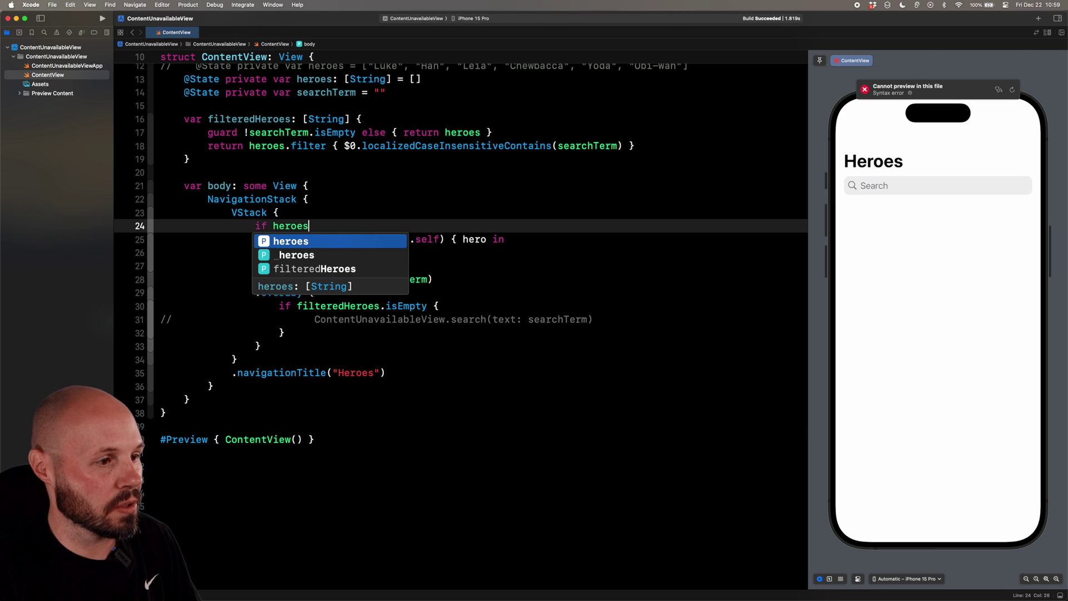
pyautogui.write('.isEmpty {')
pyautogui.press('Return')
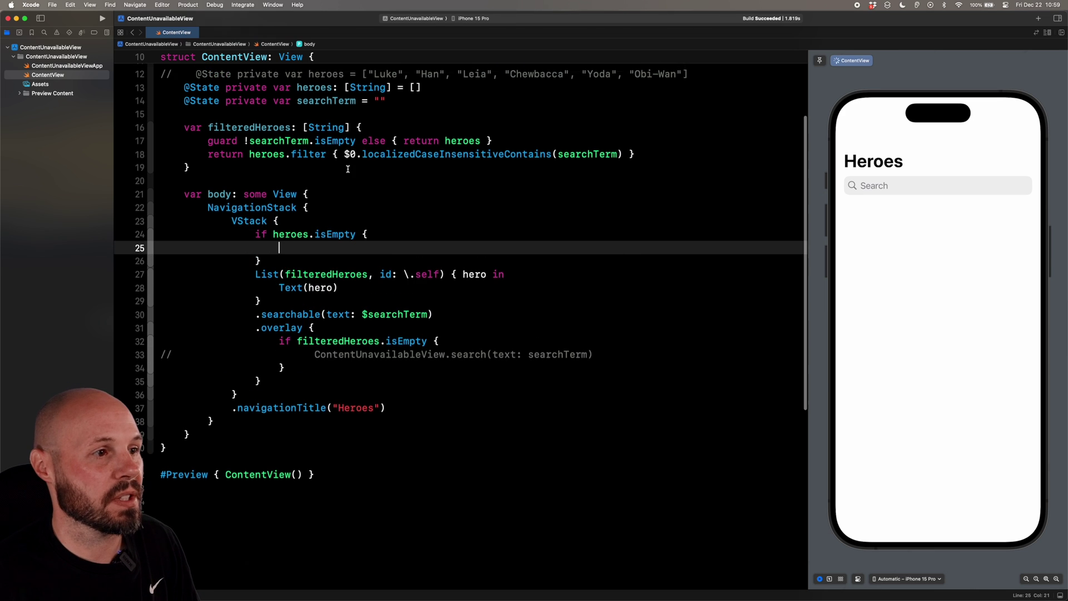
pyautogui.scroll(3, 418, 251)
pyautogui.moveTo(321, 137); pyautogui.dragTo(576, 138)
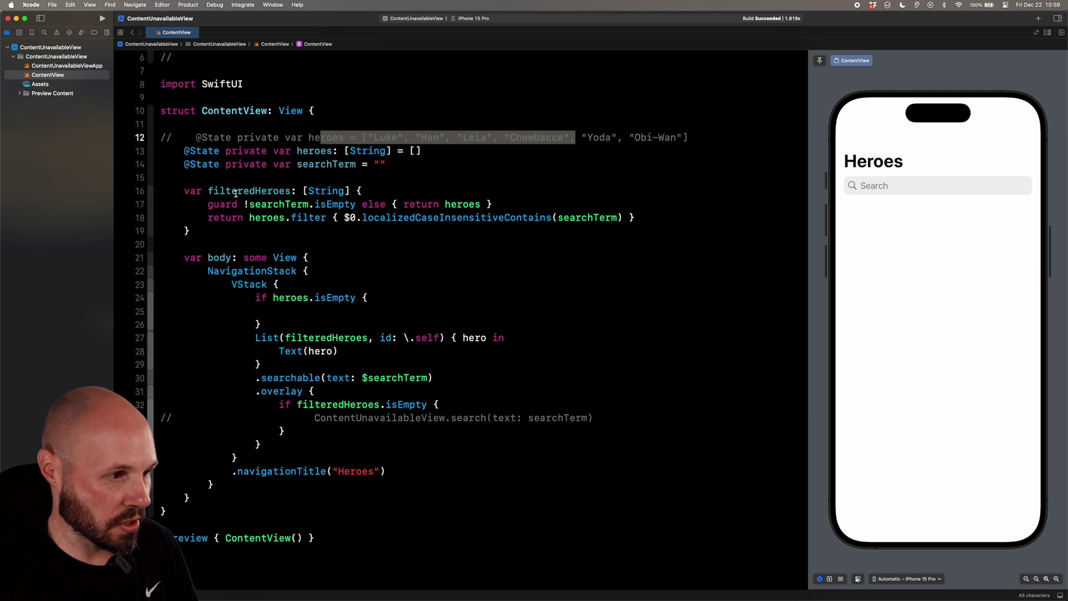
pyautogui.scroll(-3, 275, 343)
pyautogui.moveTo(266, 372); pyautogui.dragTo(255, 263)
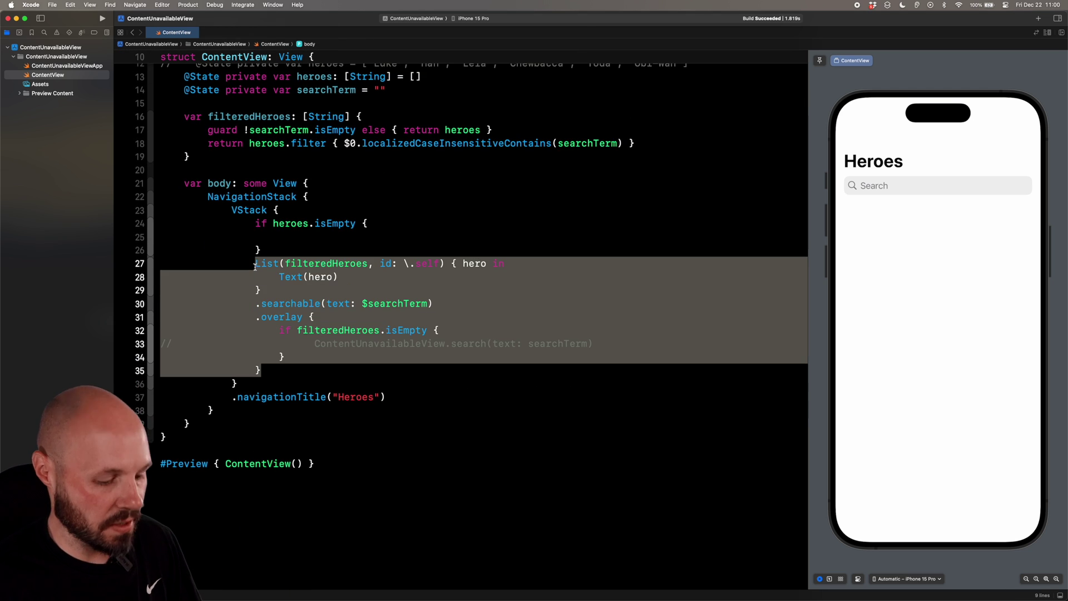
pyautogui.press('super+x')
pyautogui.click(292, 250)
pyautogui.write('else')
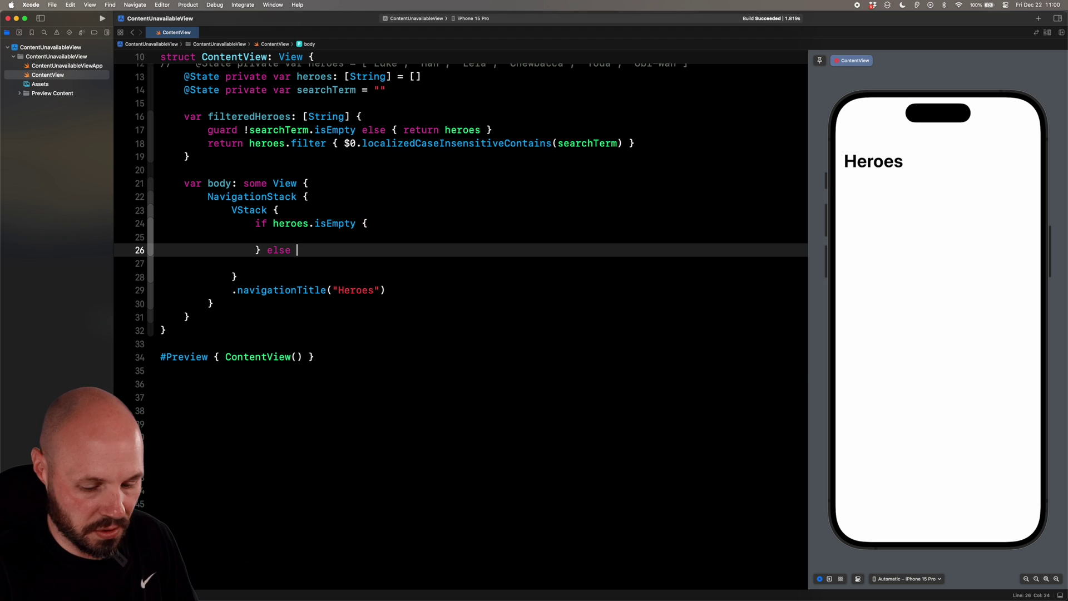
pyautogui.write(' {')
pyautogui.press('super+v')
pyautogui.press('Return')
pyautogui.write('}')
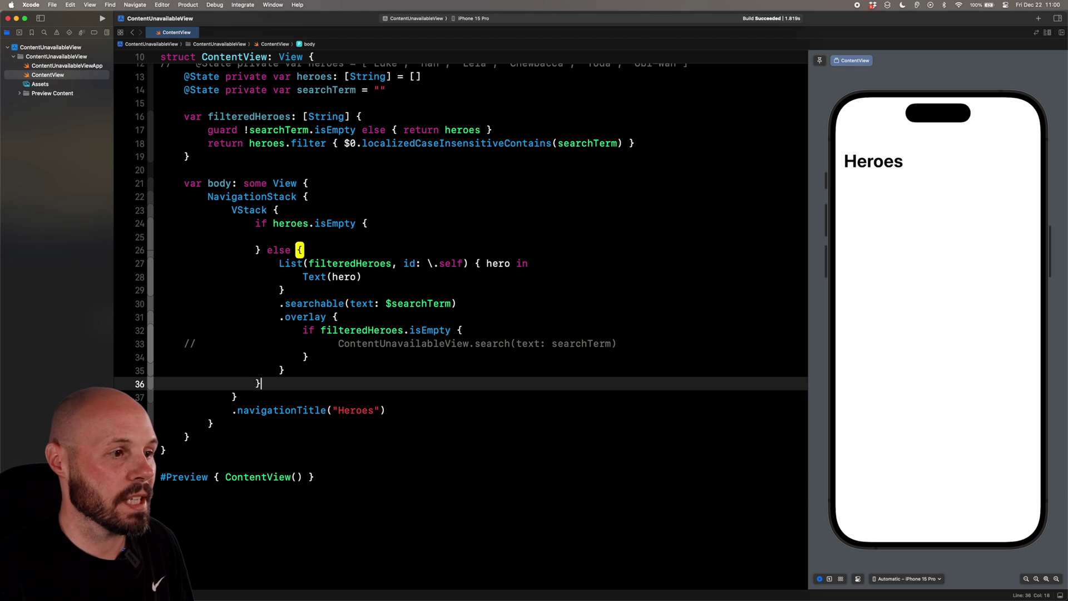
pyautogui.scroll(1, 299, 250)
# Indent the empty if branch and uncomment the ContentUnavailableView.search line.
pyautogui.click(284, 247)
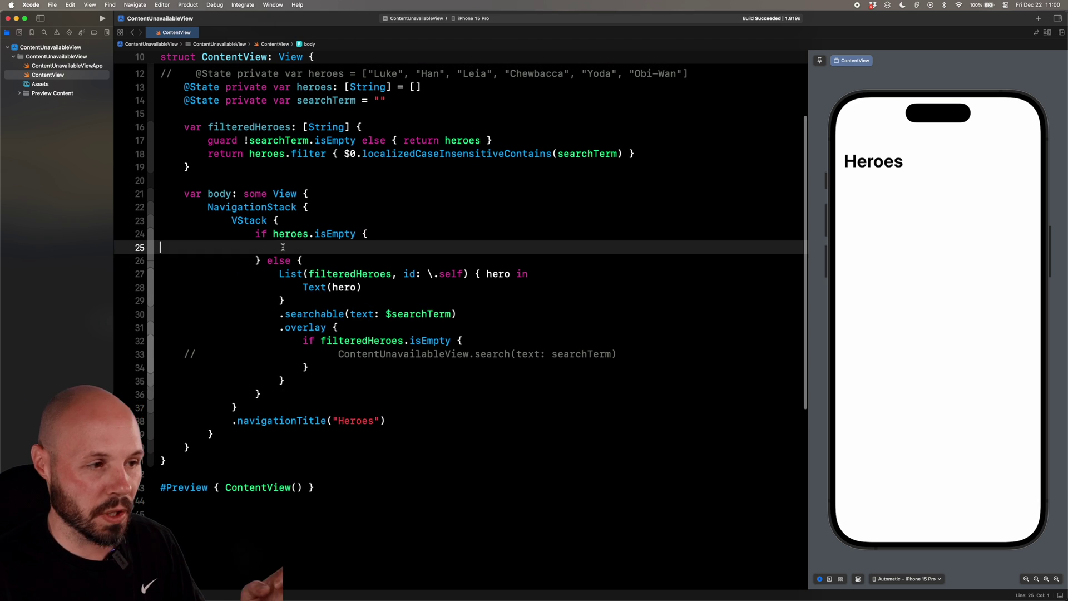
pyautogui.press('Tab')
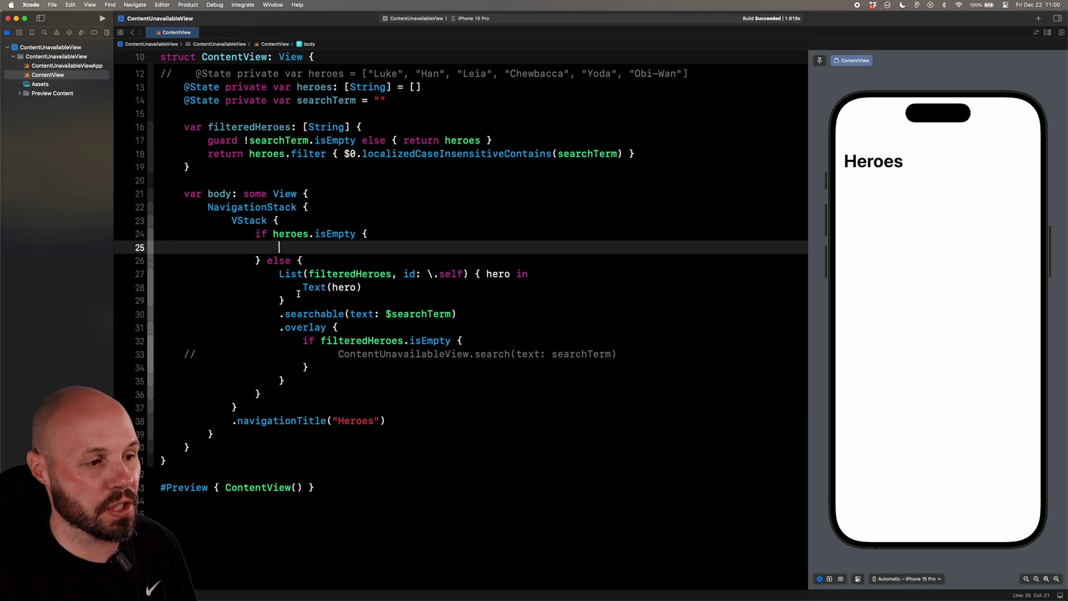
pyautogui.click(362, 354)
pyautogui.press('super+slash')
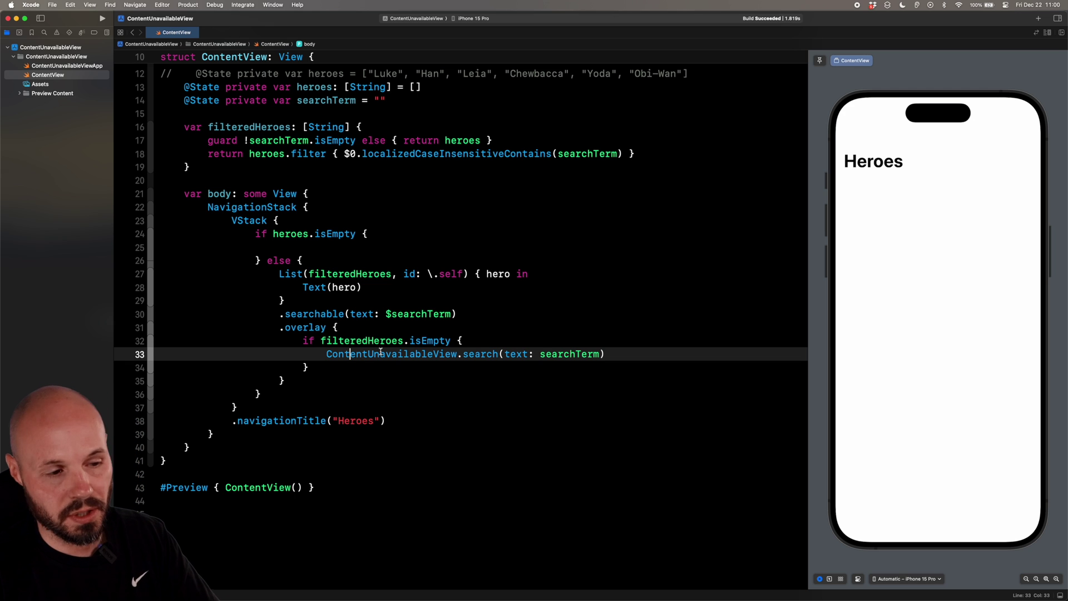
pyautogui.click(322, 246)
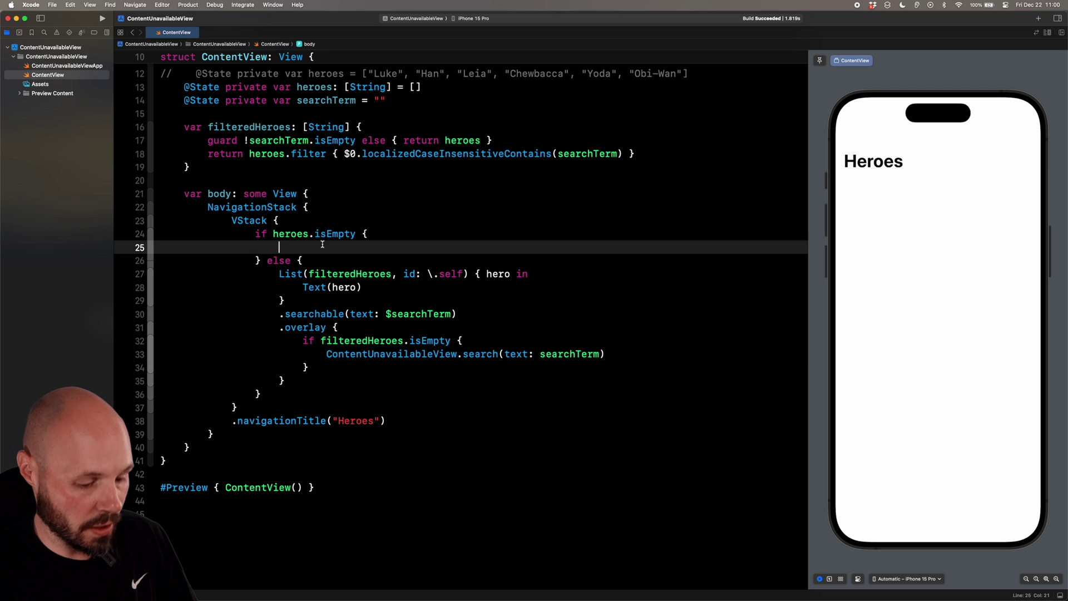
pyautogui.write('Conten')
# Compare the ContentUnavailableView initializers and choose the title, image and description variant.
pyautogui.press('Down')
pyautogui.press('Down')
pyautogui.press('Down')
pyautogui.press('Down')
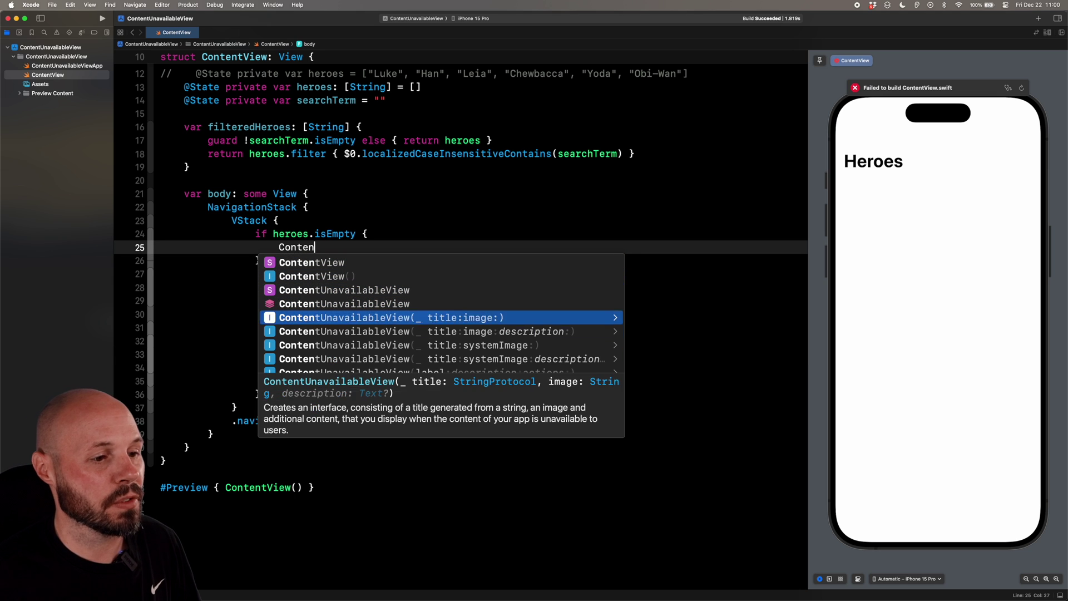
pyautogui.press('Down')
pyautogui.press('Down')
pyautogui.press('Down')
pyautogui.press('Down')
pyautogui.press('Up')
pyautogui.press('Up')
pyautogui.press('Up')
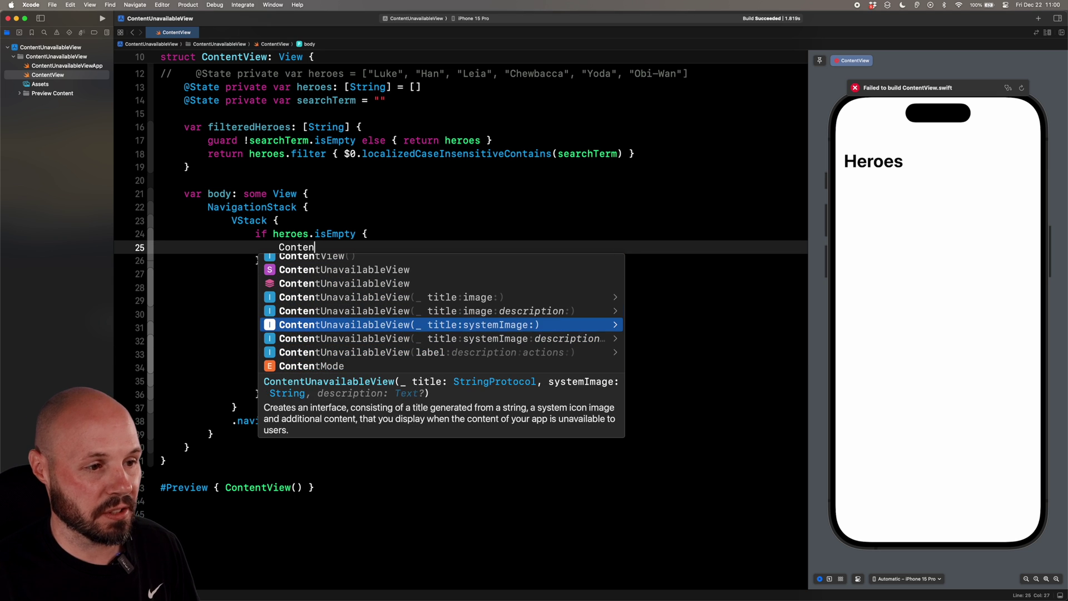
pyautogui.press('Up')
pyautogui.press('Up')
pyautogui.press('Down')
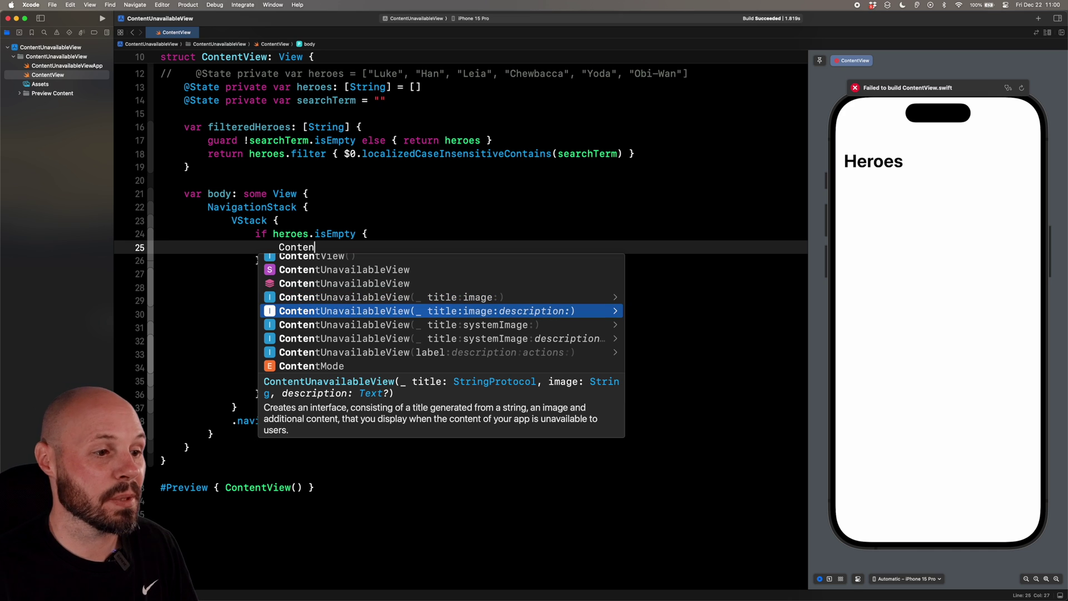
pyautogui.press('Down')
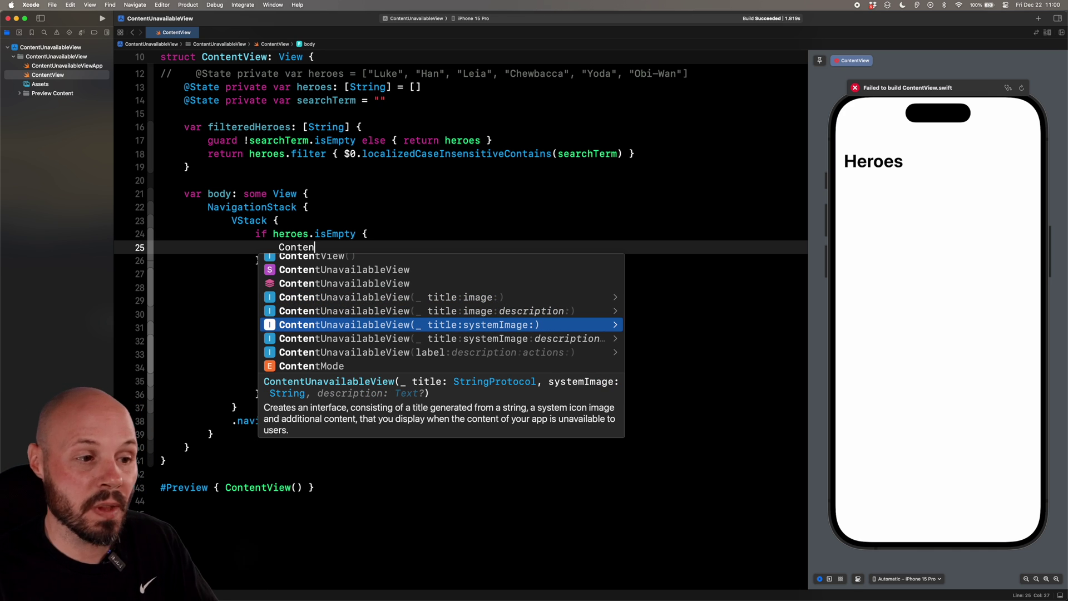
pyautogui.press('Up')
pyautogui.press('Up')
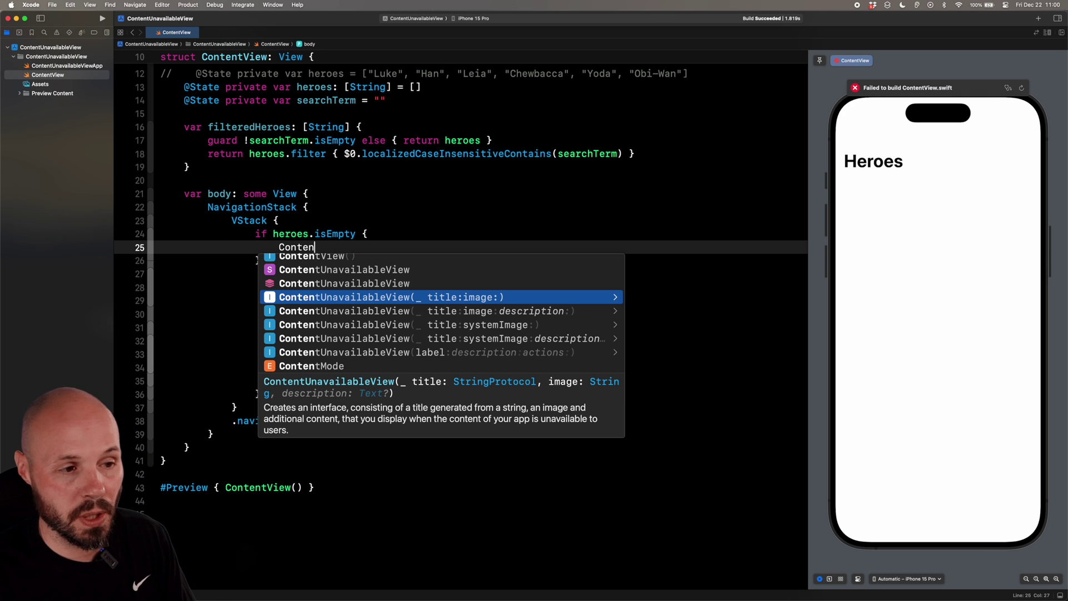
pyautogui.press('Down')
pyautogui.press('Down')
pyautogui.press('Down')
pyautogui.press('Down')
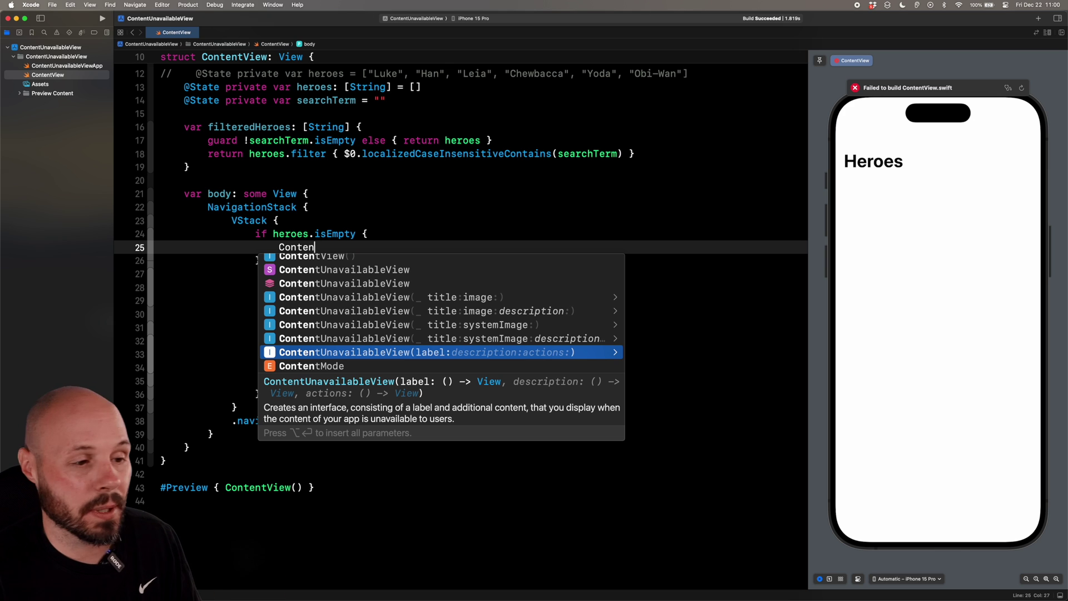
pyautogui.press('Up')
pyautogui.press('Up')
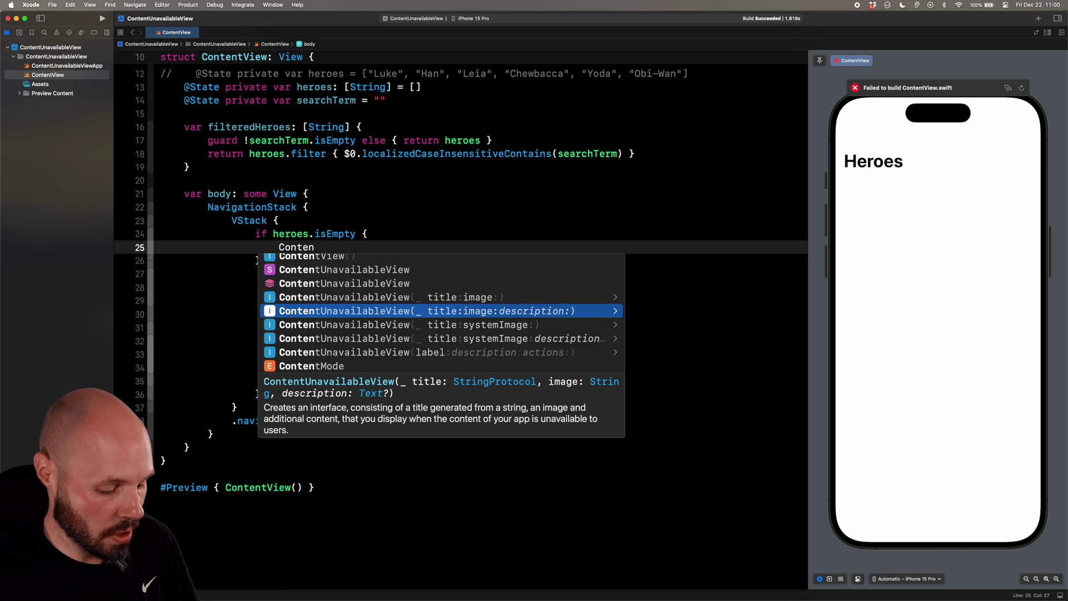
# Insert that initializer with title 'No Heroes' and systemImage 'person.slash', splitting the arguments across lines.
pyautogui.press('Return')
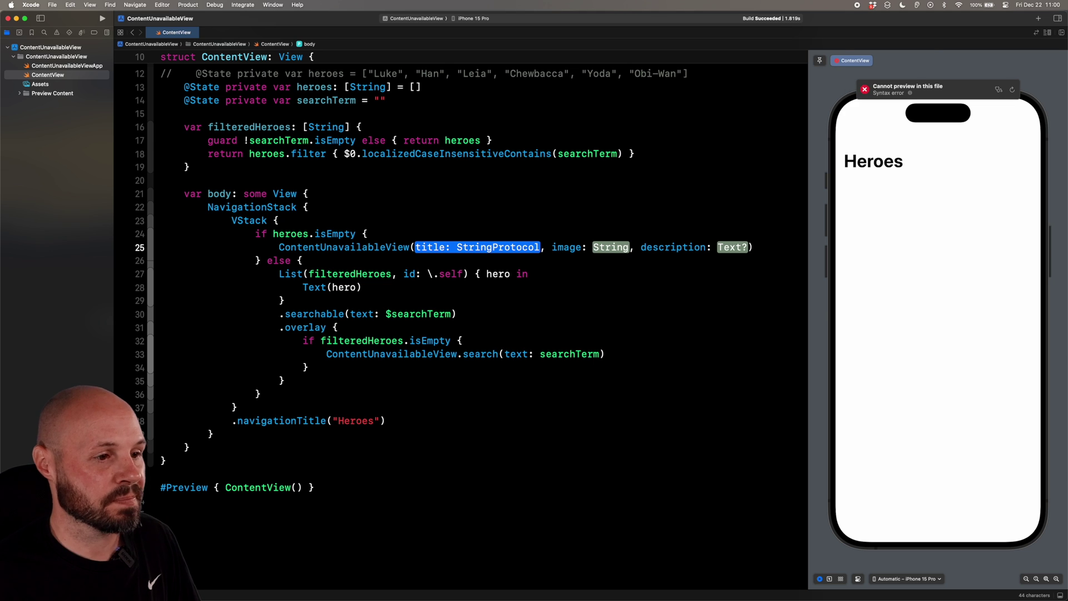
pyautogui.write('"No Heroes')
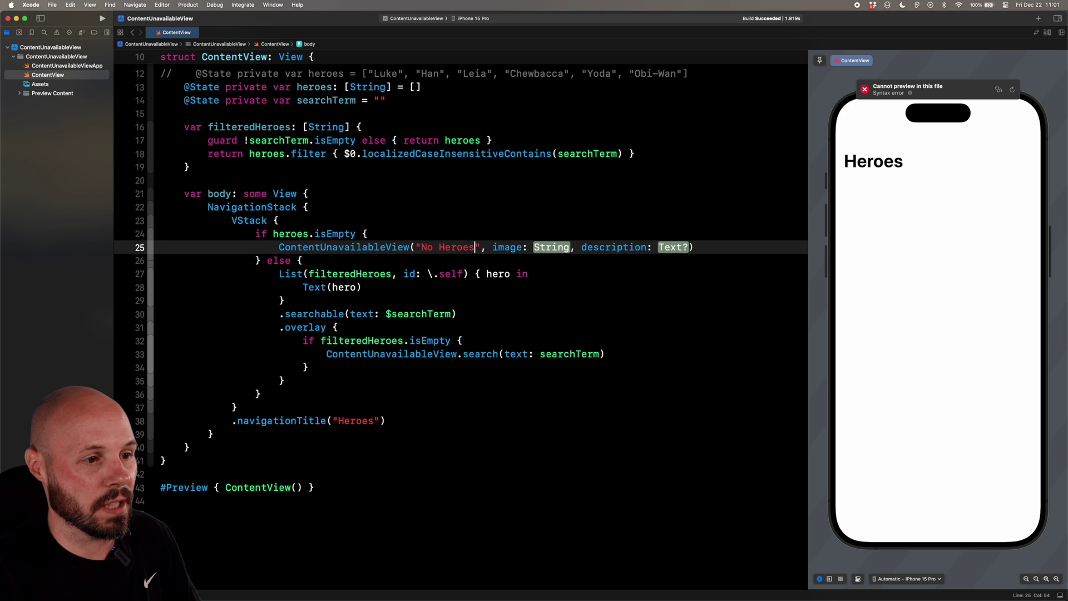
pyautogui.press('Tab')
pyautogui.write('"person.slash')
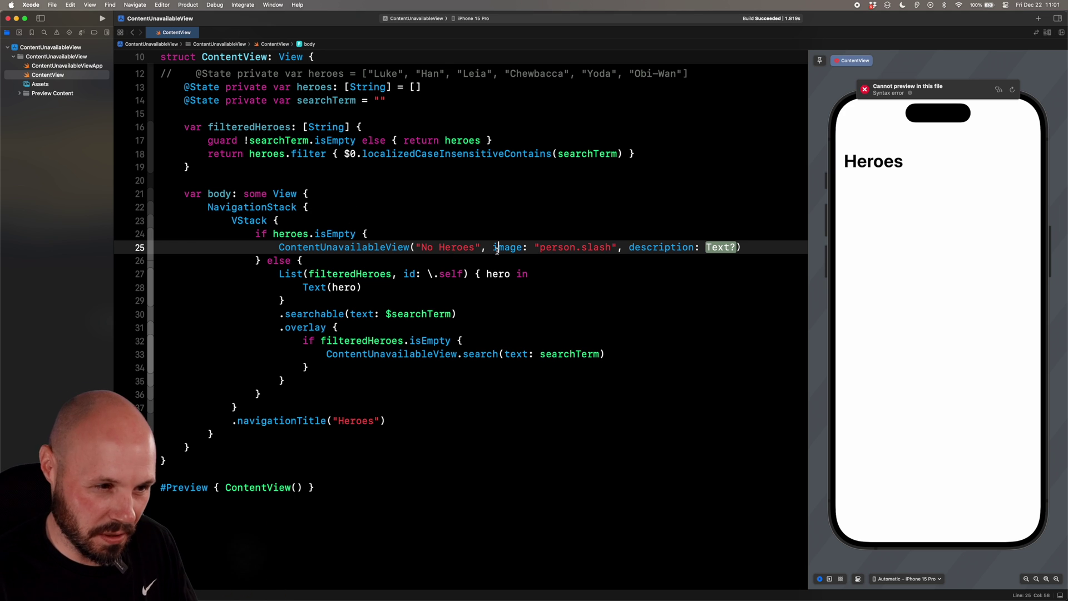
pyautogui.press('BackSpace')
pyautogui.write('systemI')
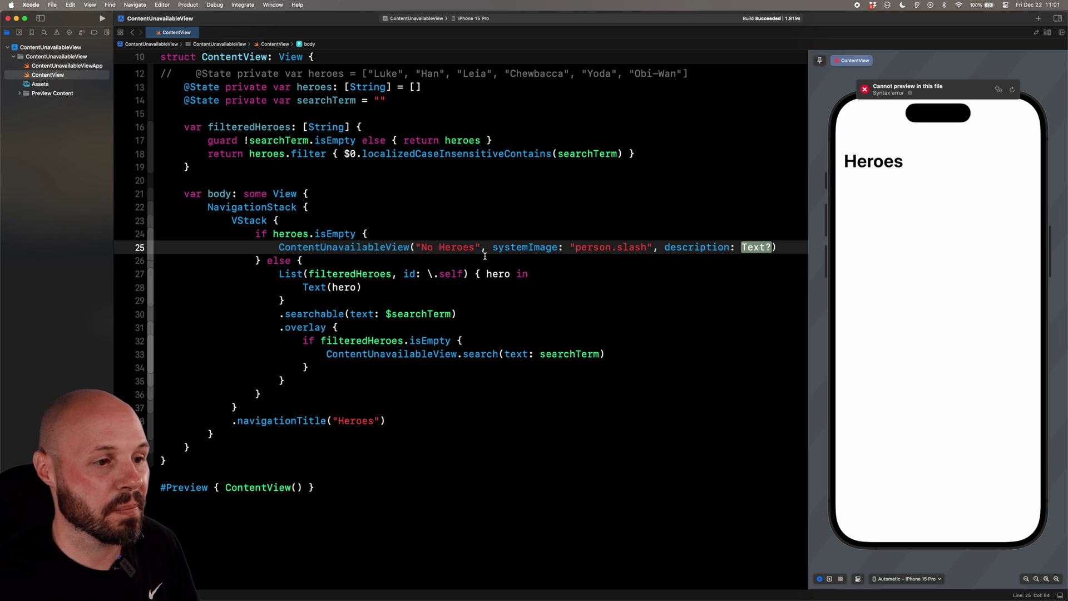
pyautogui.press('Return')
pyautogui.press('Return')
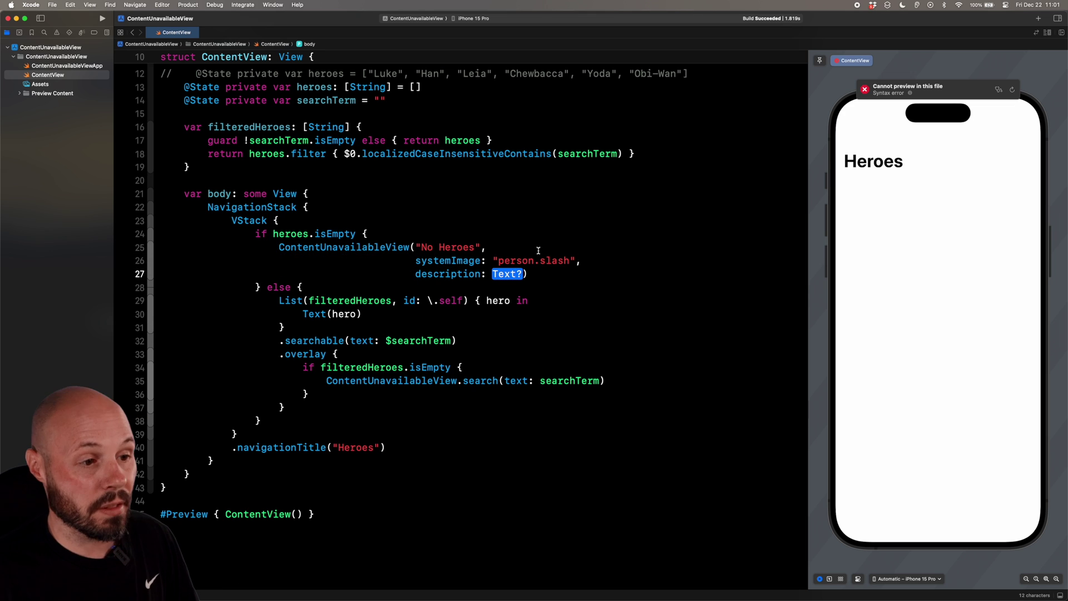
pyautogui.write('Tex')
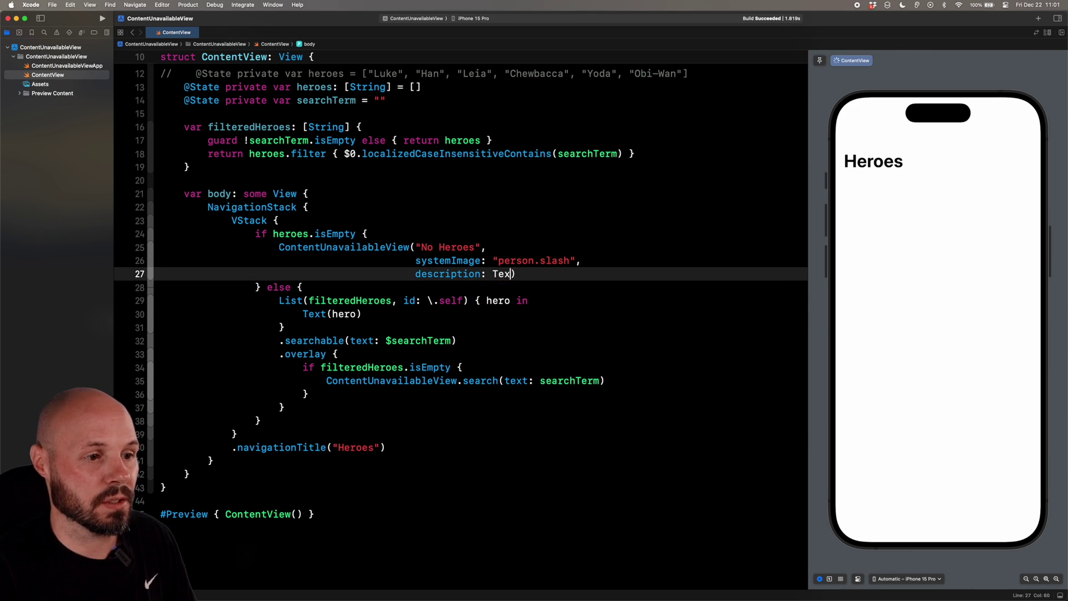
pyautogui.write('t("')
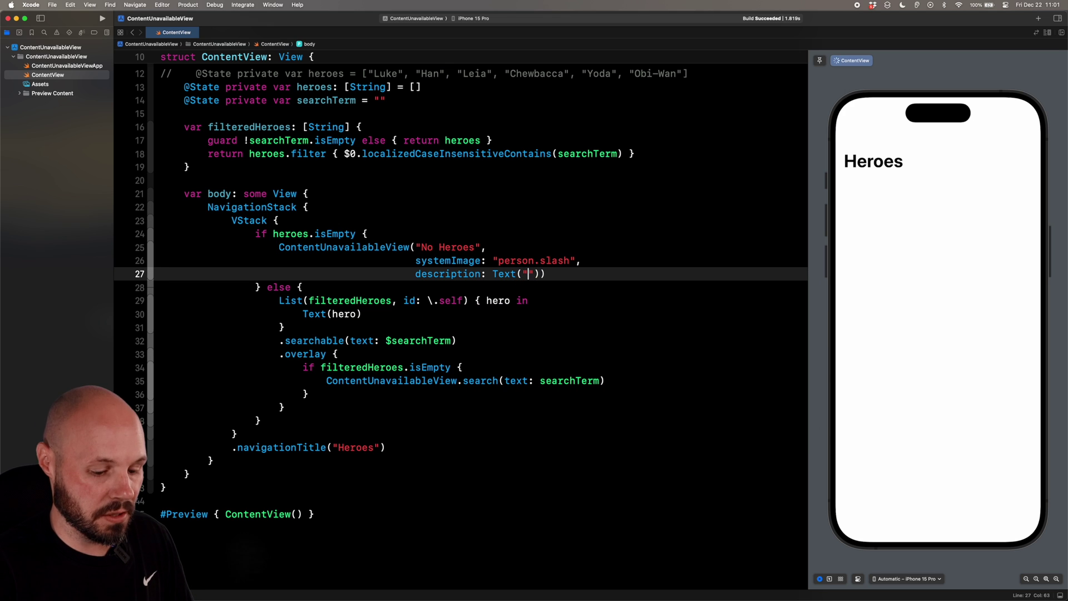
pyautogui.write('You need to create a hero to see it here.')
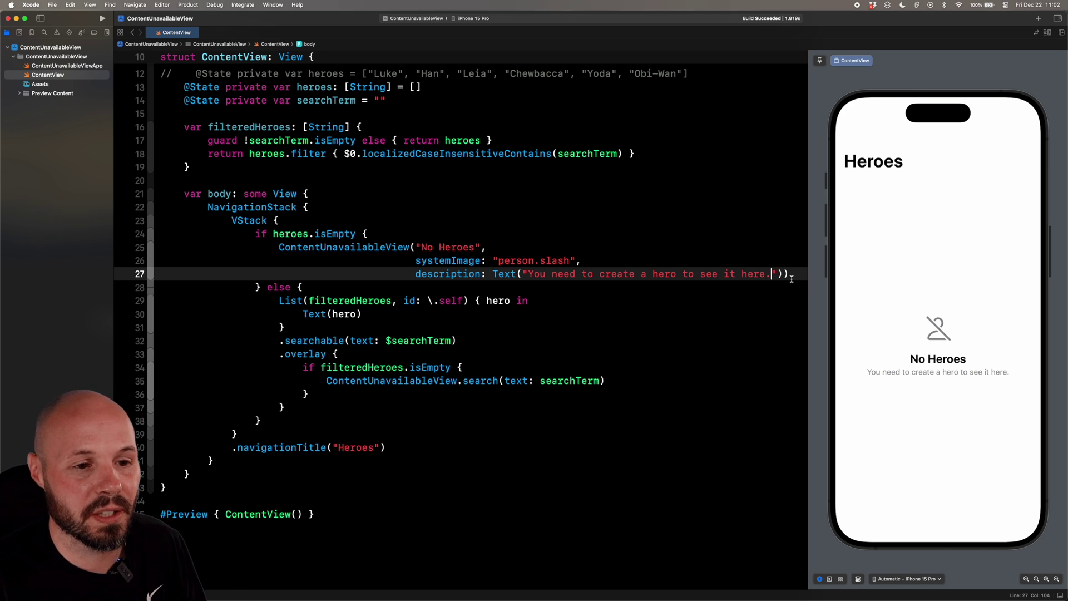
# Comment out the native No Heroes empty-state code on lines 25–27.
pyautogui.moveTo(792, 274); pyautogui.dragTo(272, 244)
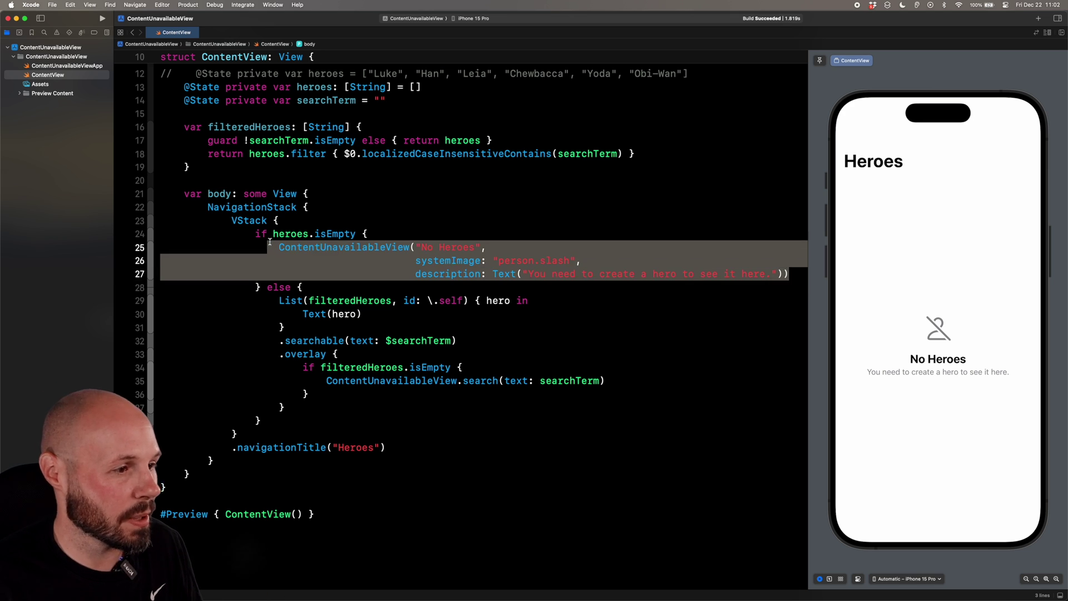
pyautogui.press('super+slash')
pyautogui.press('Return')
pyautogui.press('Return')
pyautogui.write('ent')
# Insert the ContentUnavailableView(label:description:actions:) template below the commented code.
pyautogui.press('Down')
pyautogui.press('Down')
pyautogui.press('Down')
pyautogui.press('Down')
pyautogui.press('Down')
pyautogui.press('Down')
pyautogui.press('Down')
pyautogui.press('Down')
pyautogui.press('Up')
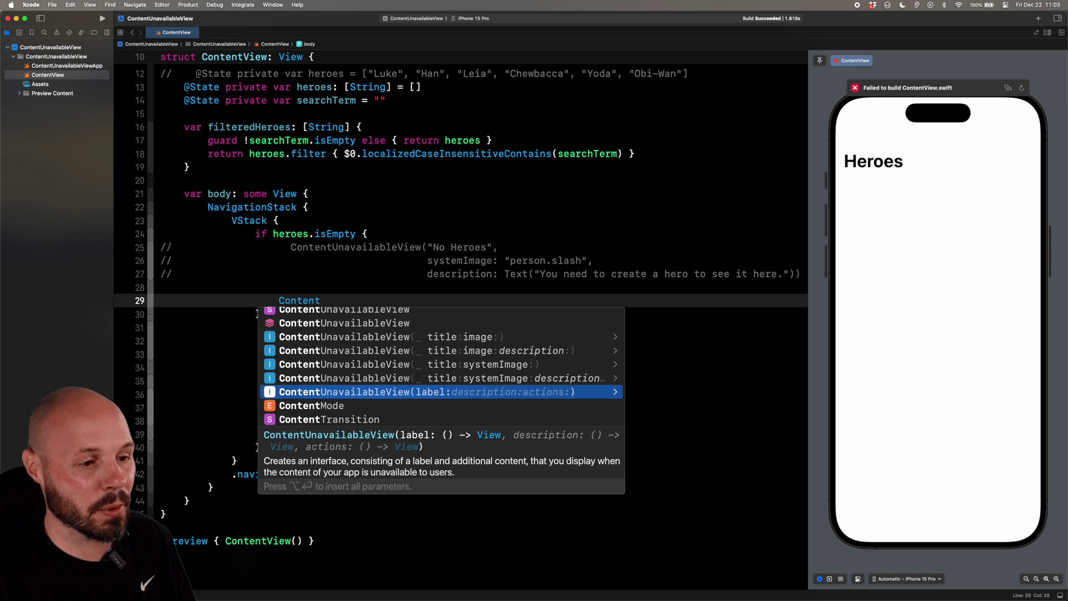
pyautogui.press('Return')
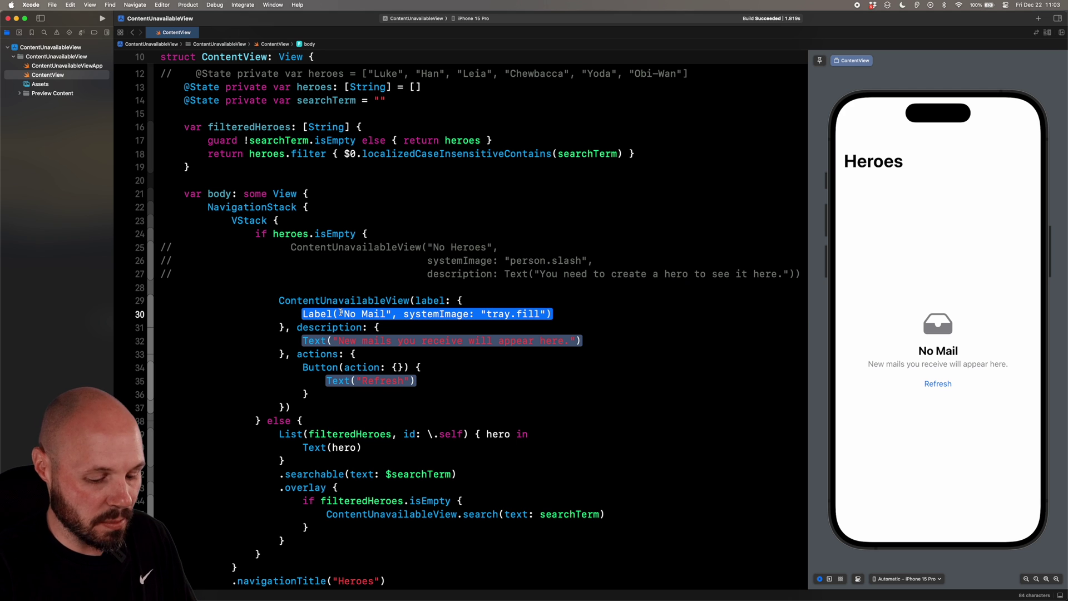
pyautogui.write('VSt')
# Put Image(.luke) with a circle clip shape inside the label's VStack.
pyautogui.press('Return')
pyautogui.press('Return')
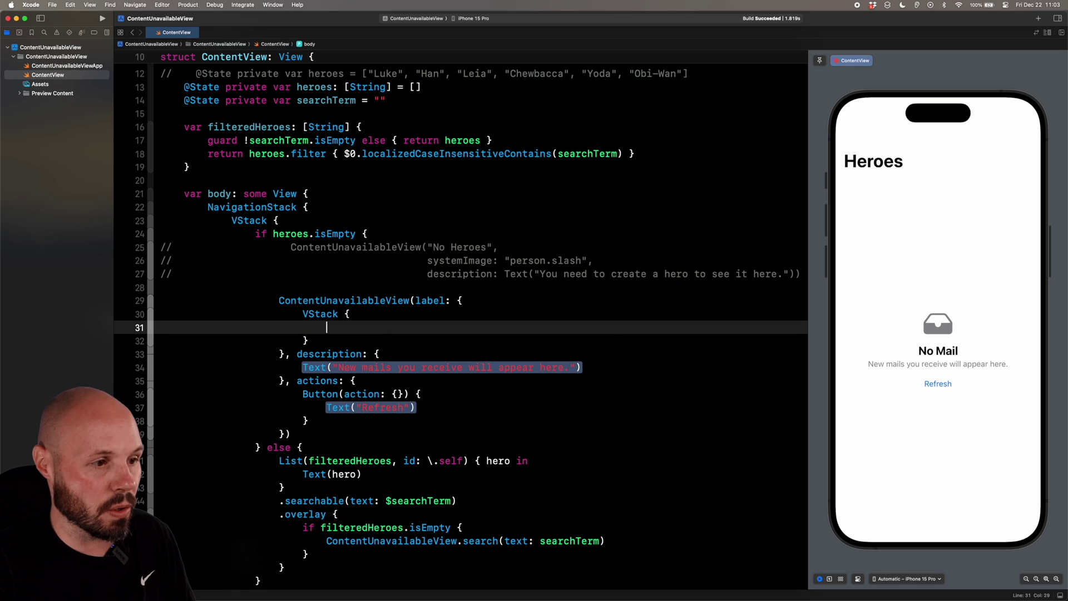
pyautogui.scroll(-5, 474, 295)
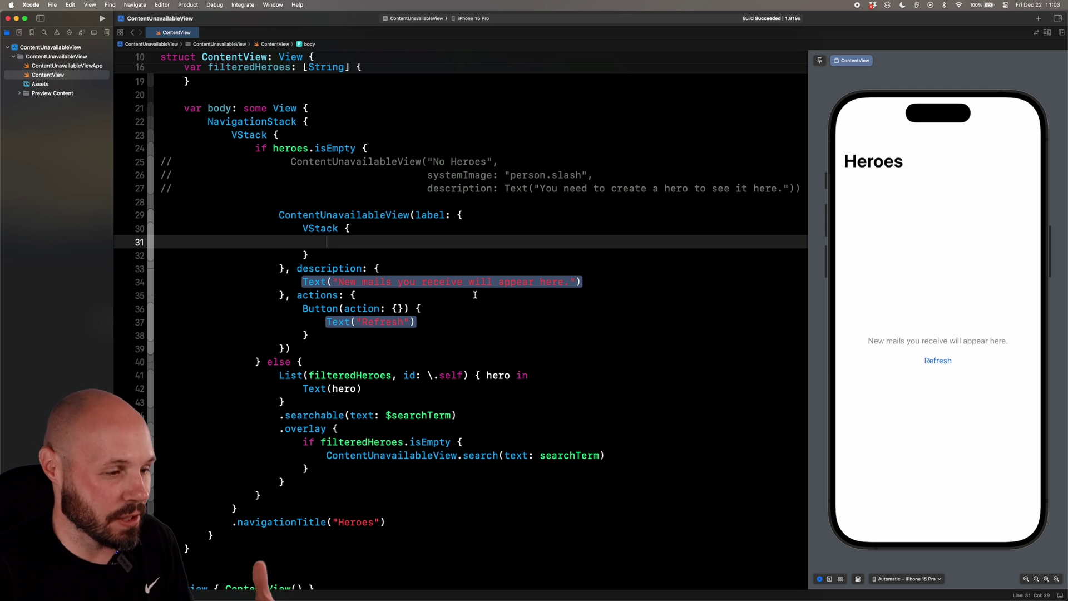
pyautogui.write('Image')
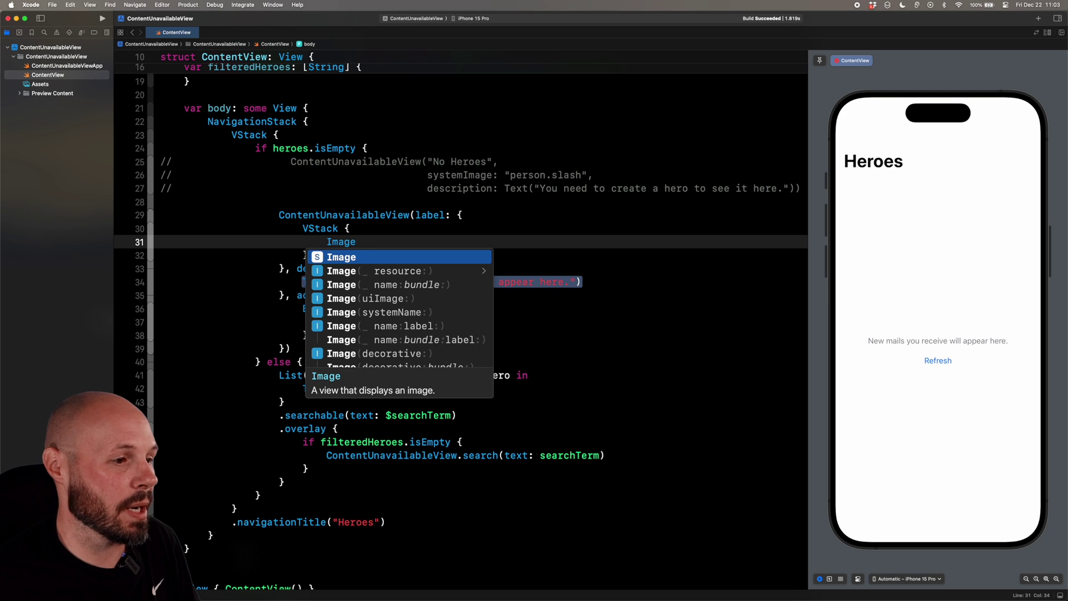
pyautogui.write('(.lu')
pyautogui.press('Return')
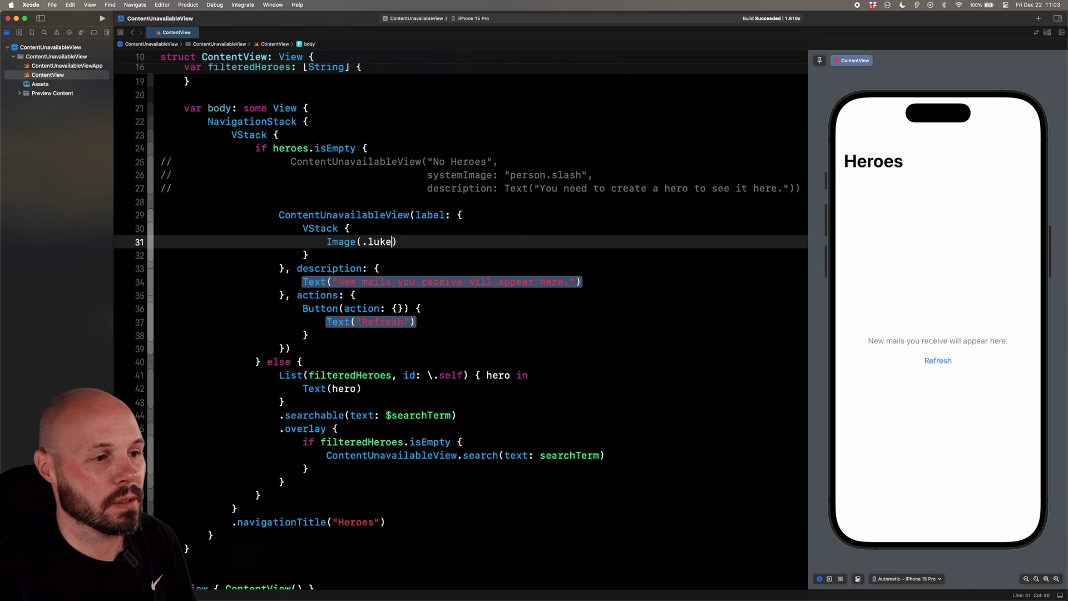
pyautogui.press('Return')
pyautogui.write('.cl')
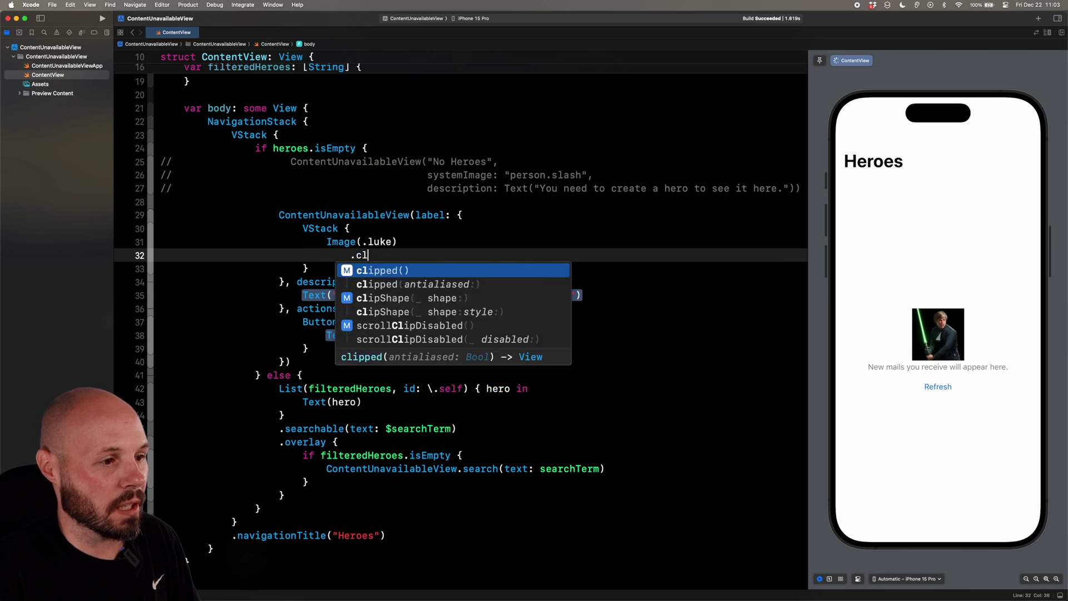
pyautogui.write('ipS')
pyautogui.press('Return')
pyautogui.write('.circle')
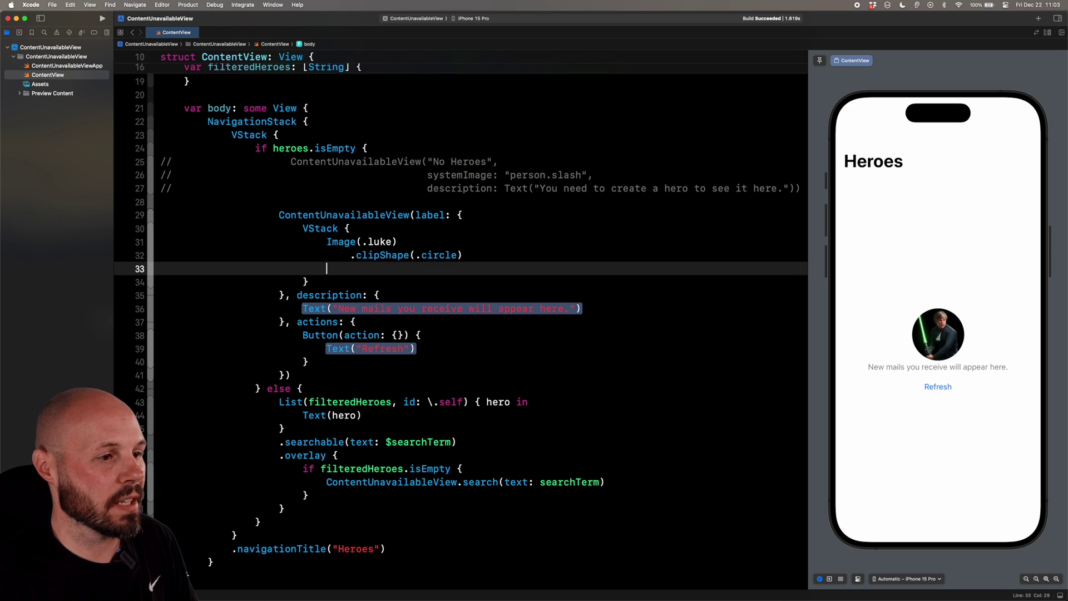
pyautogui.press('Return')
pyautogui.press('Return')
pyautogui.write('Text("No Heroes')
# Add a bold Text("No Heroes") title and set the VStack spacing to 20.
pyautogui.press('Right')
pyautogui.press('Right')
pyautogui.press('Return')
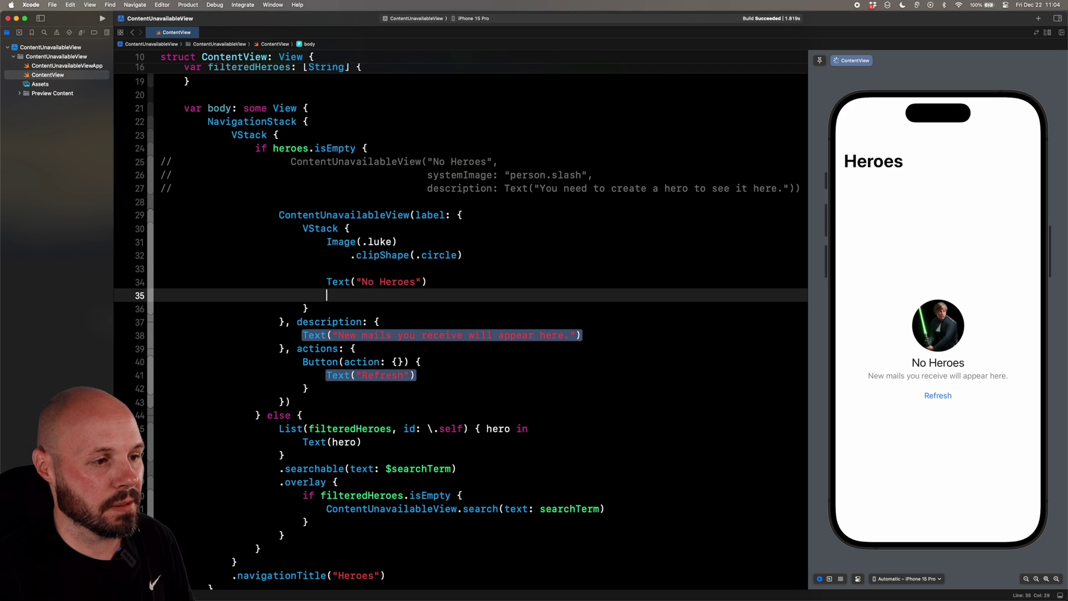
pyautogui.write('.bold')
pyautogui.press('Tab')
pyautogui.press('Up')
pyautogui.press('Up')
pyautogui.press('Up')
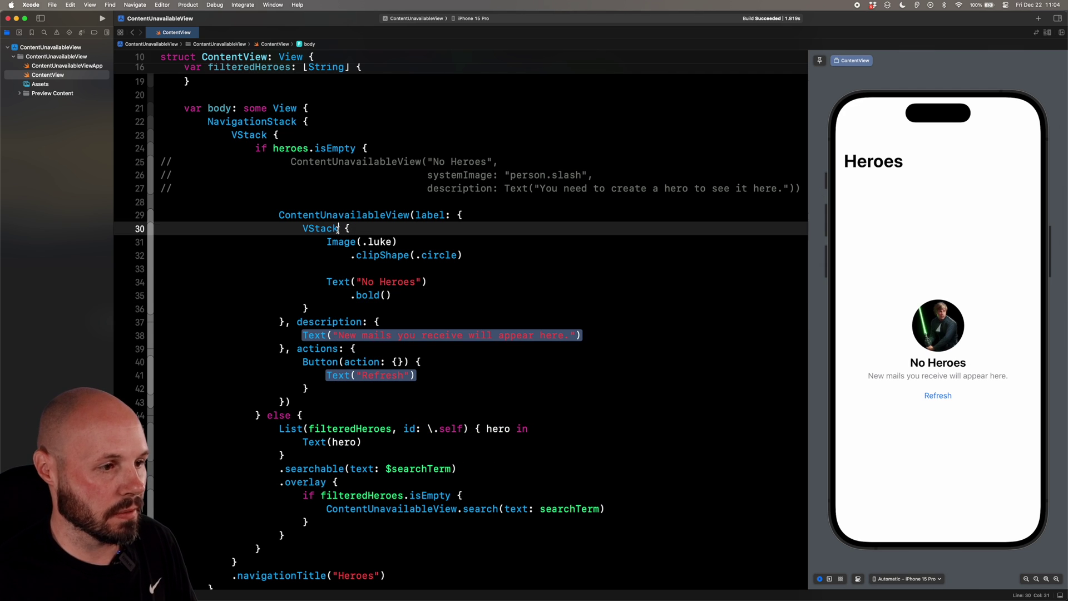
pyautogui.write('(spacin')
pyautogui.press('Tab')
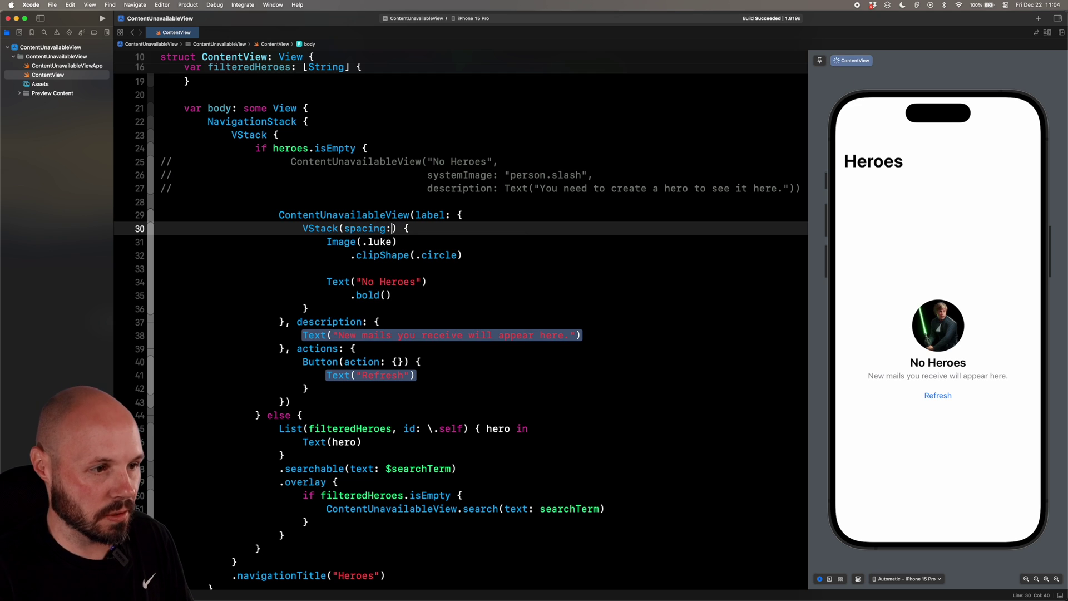
pyautogui.write('20')
pyautogui.scroll(-3, 429, 333)
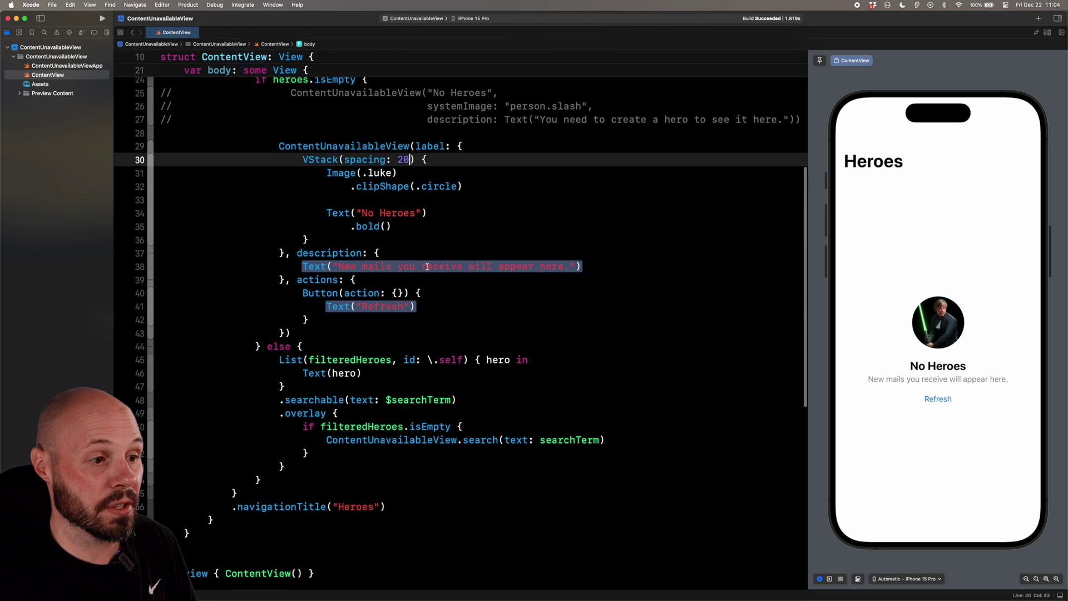
pyautogui.click(429, 267)
pyautogui.press('Right')
# Replace the description with "Tap the button below to create a hero." in .italic() teal.
pyautogui.moveTo(571, 266); pyautogui.dragTo(338, 265)
pyautogui.write('Tap the button below to ')
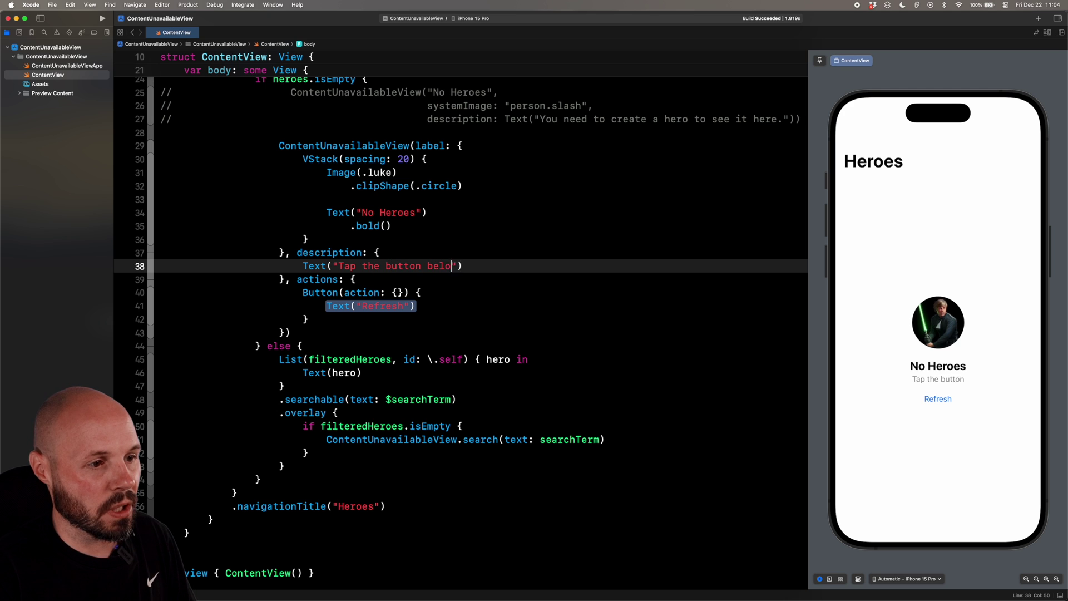
pyautogui.write('create a hero.')
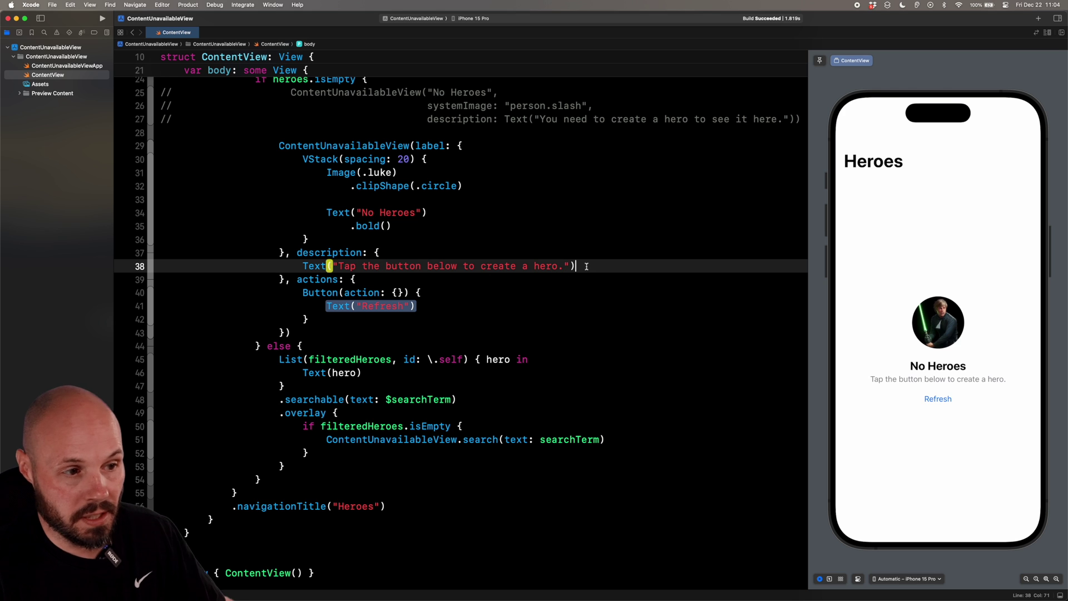
pyautogui.press('Return')
pyautogui.write('ital')
pyautogui.press('Return')
pyautogui.press('Return')
pyautogui.write('.fore')
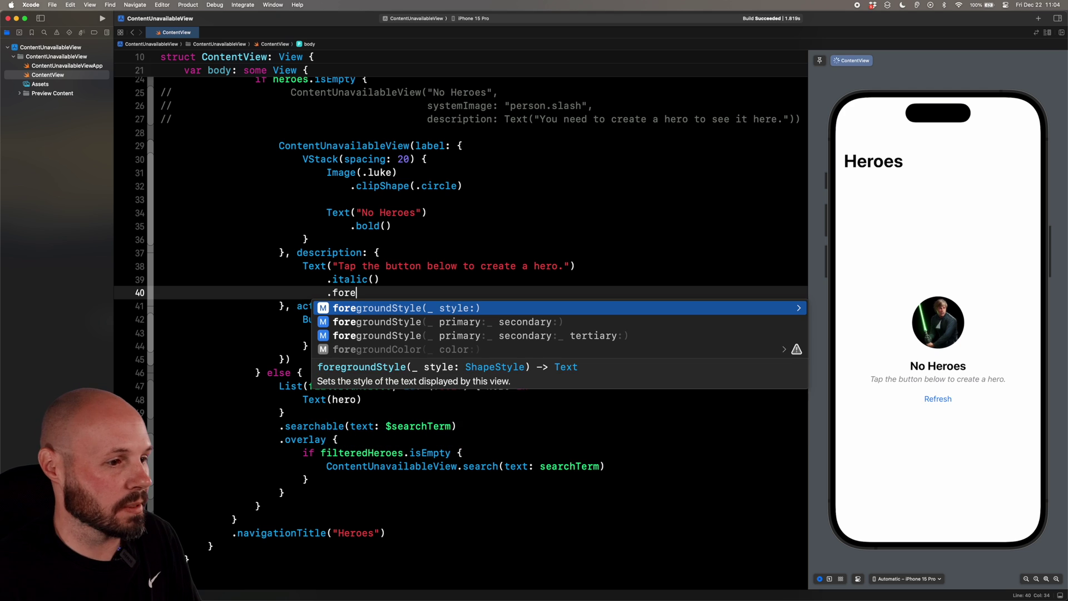
pyautogui.press('Return')
pyautogui.write('.m')
pyautogui.press('BackSpace')
pyautogui.write('team')
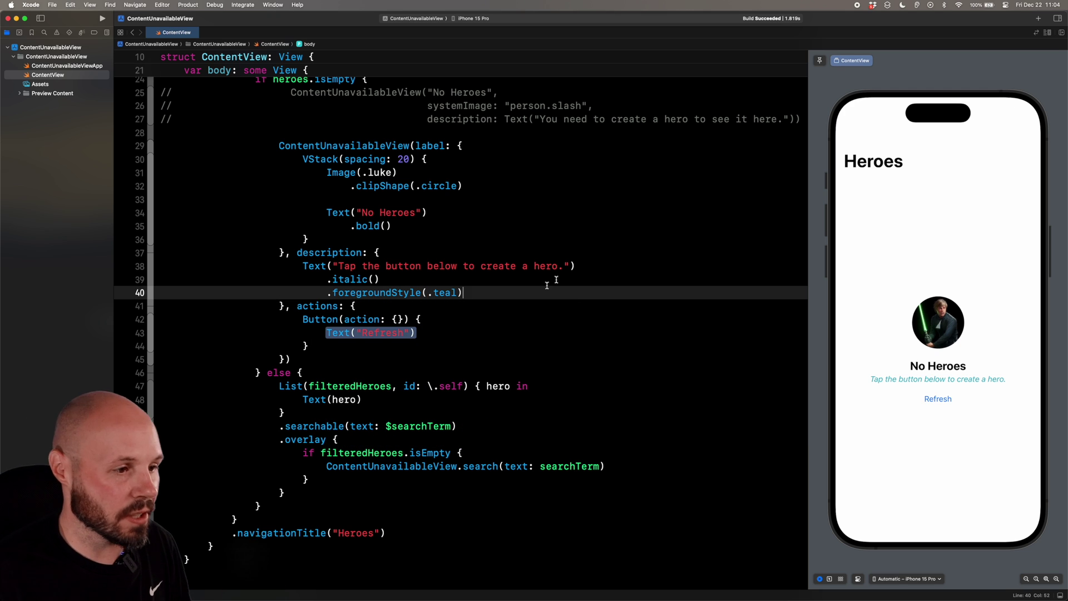
pyautogui.click(416, 333)
pyautogui.scroll(1, 411, 319)
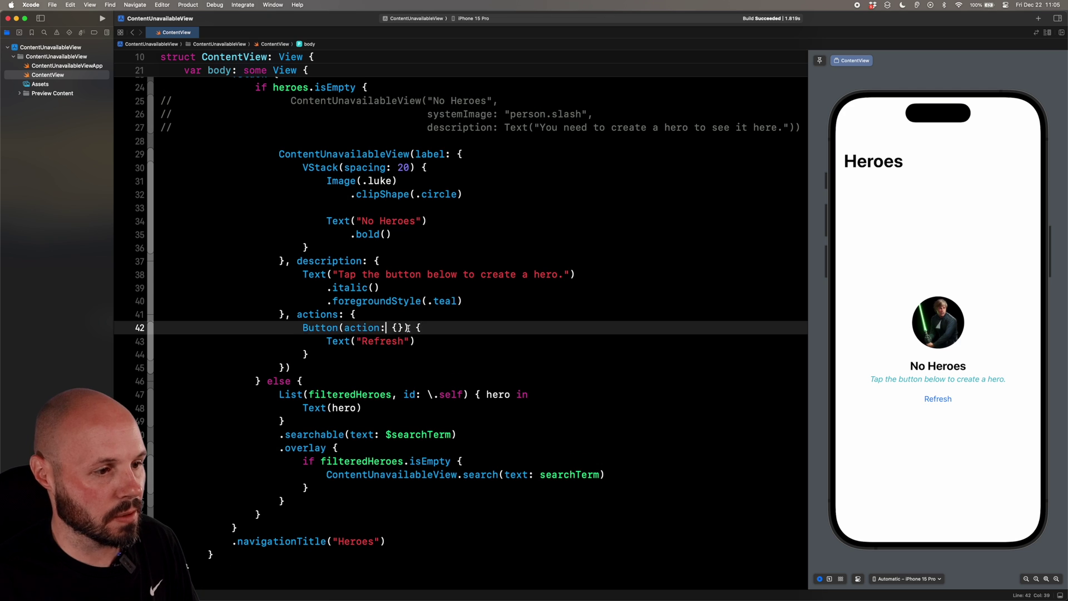
pyautogui.moveTo(408, 328); pyautogui.dragTo(347, 329)
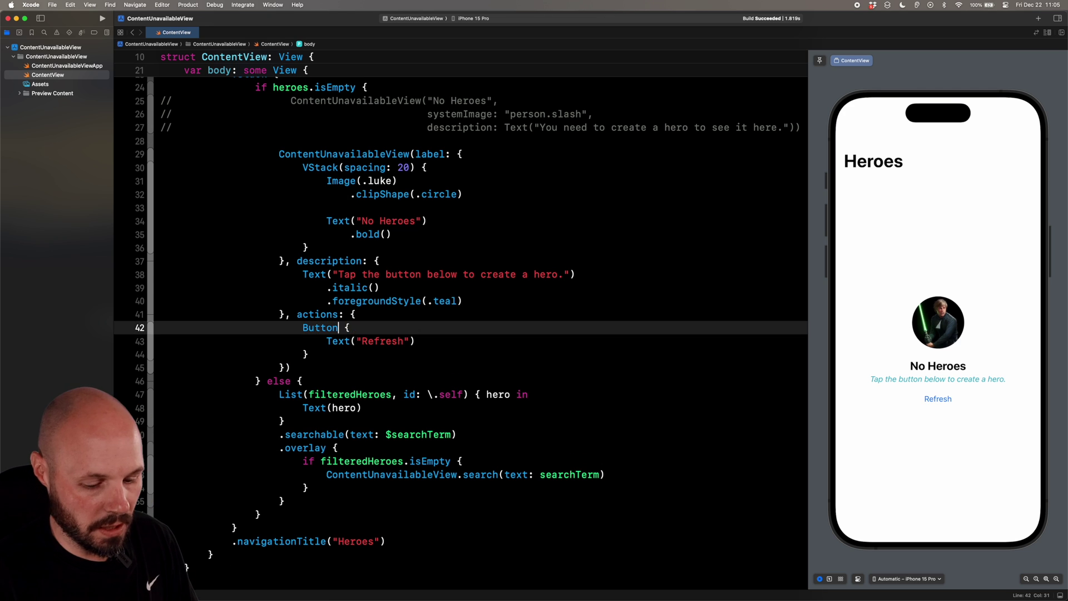
# Give the Add Hero button a bordered style and select its unused Refresh text for replacement.
pyautogui.press('BackSpace')
pyautogui.write('"Add Hero")')
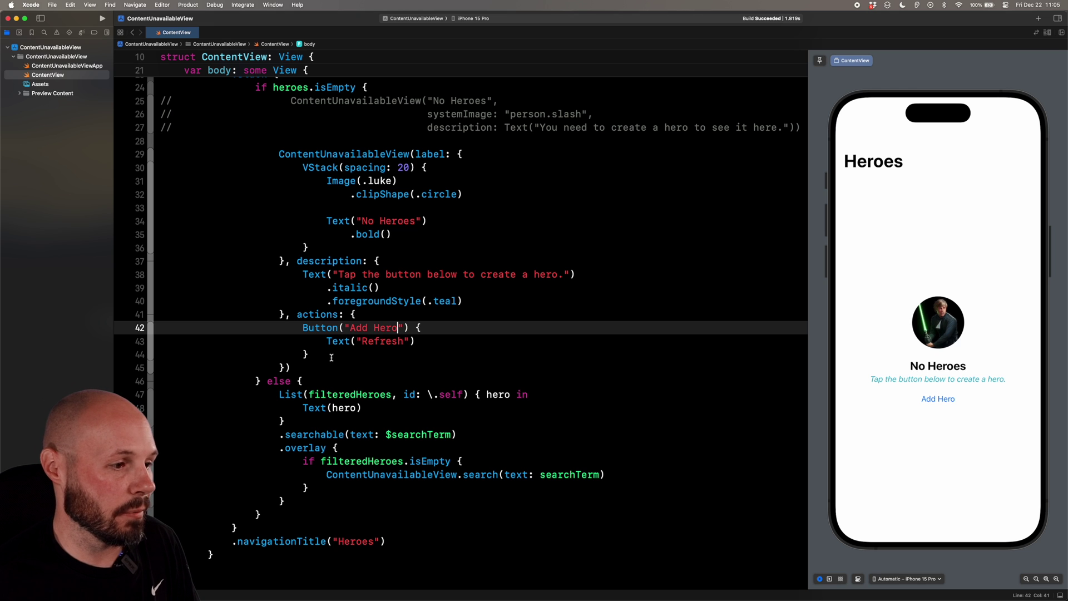
pyautogui.click(332, 357)
pyautogui.press('Return')
pyautogui.write('.')
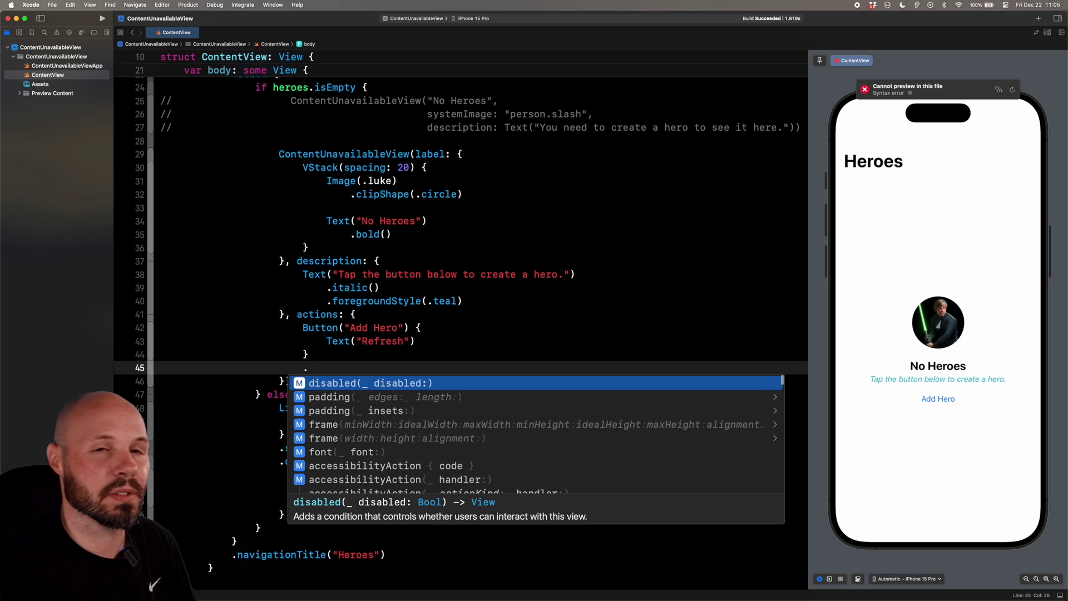
pyautogui.write('bu')
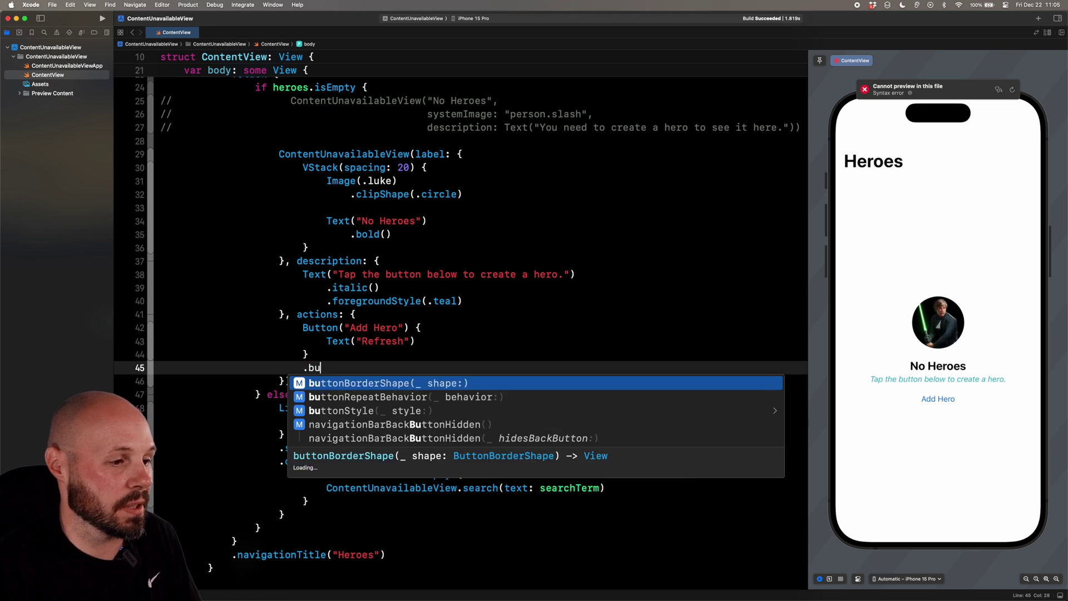
pyautogui.write('t')
pyautogui.press('Down')
pyautogui.press('Down')
pyautogui.press('Return')
pyautogui.write('.bor')
pyautogui.press('Return')
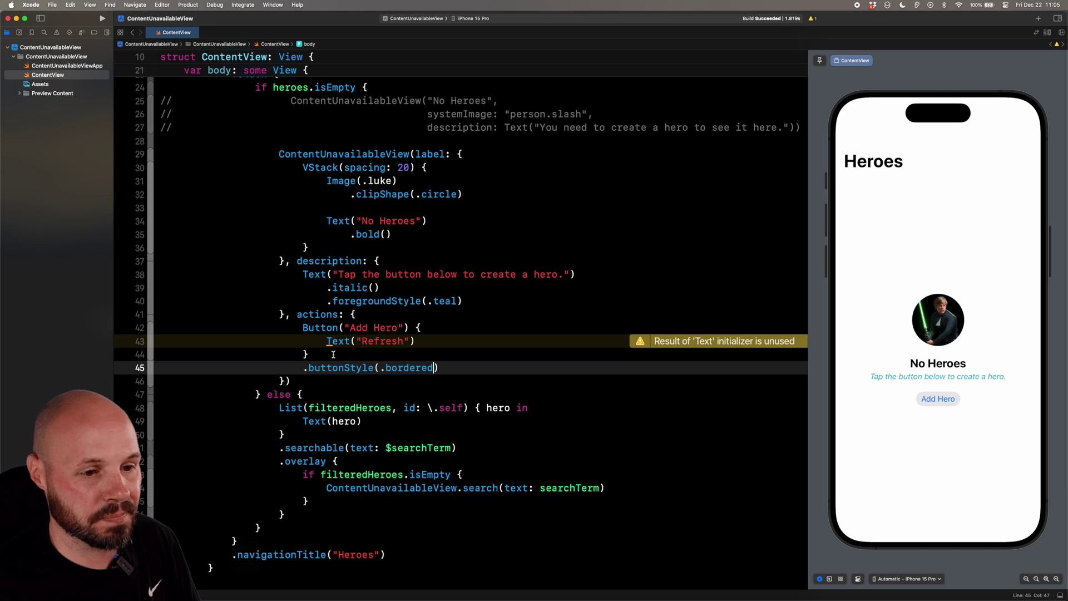
pyautogui.moveTo(322, 342); pyautogui.dragTo(415, 342)
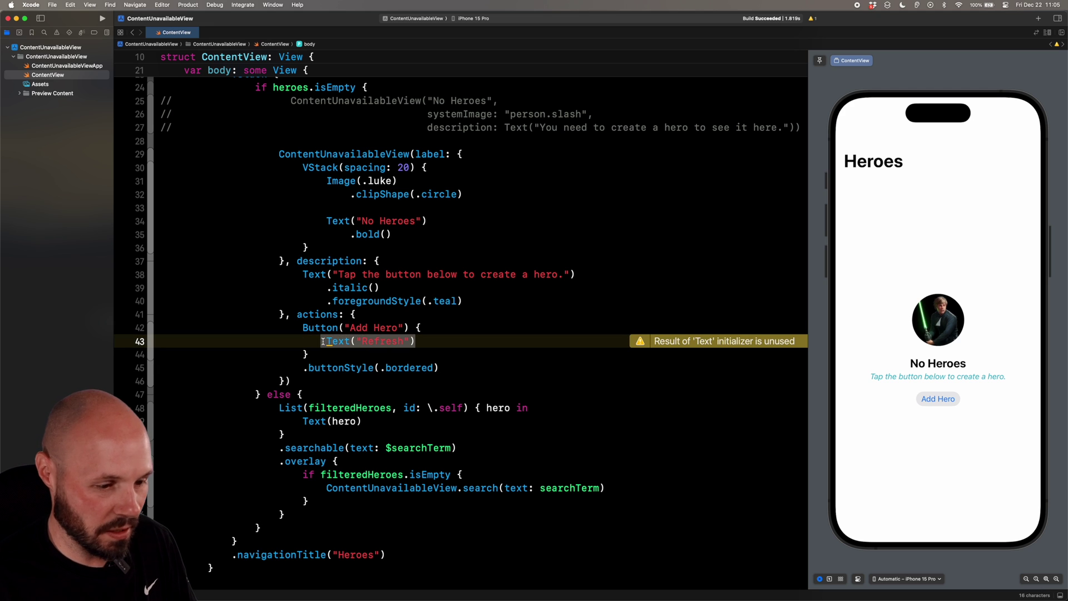
pyautogui.write('// add hero code')
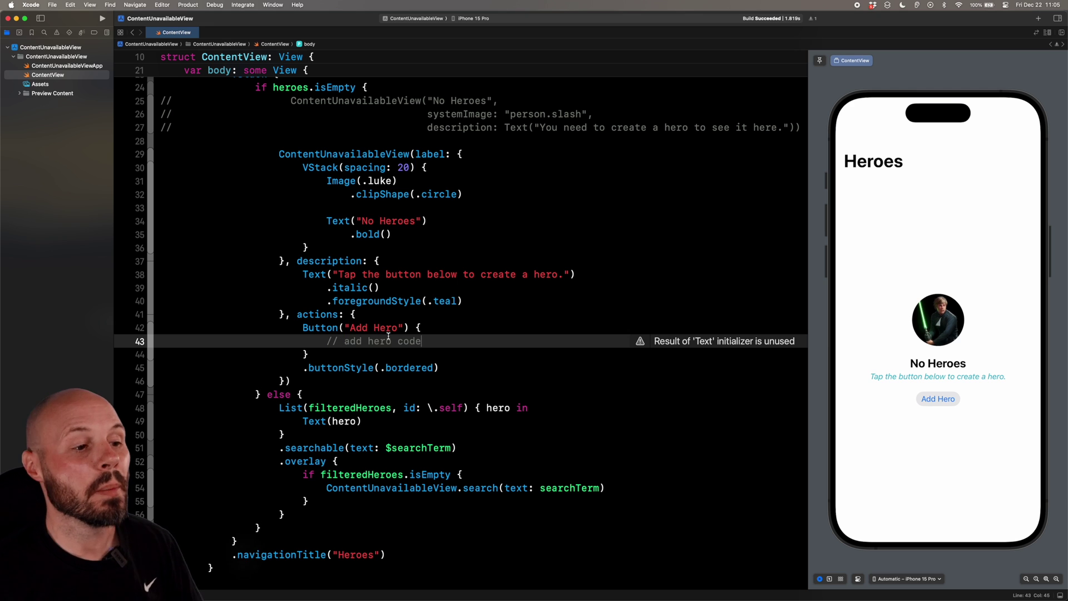
# Select lines 29–44, the custom empty-state view's title stack, teal description and Add Hero button.
pyautogui.moveTo(422, 340); pyautogui.dragTo(309, 354)
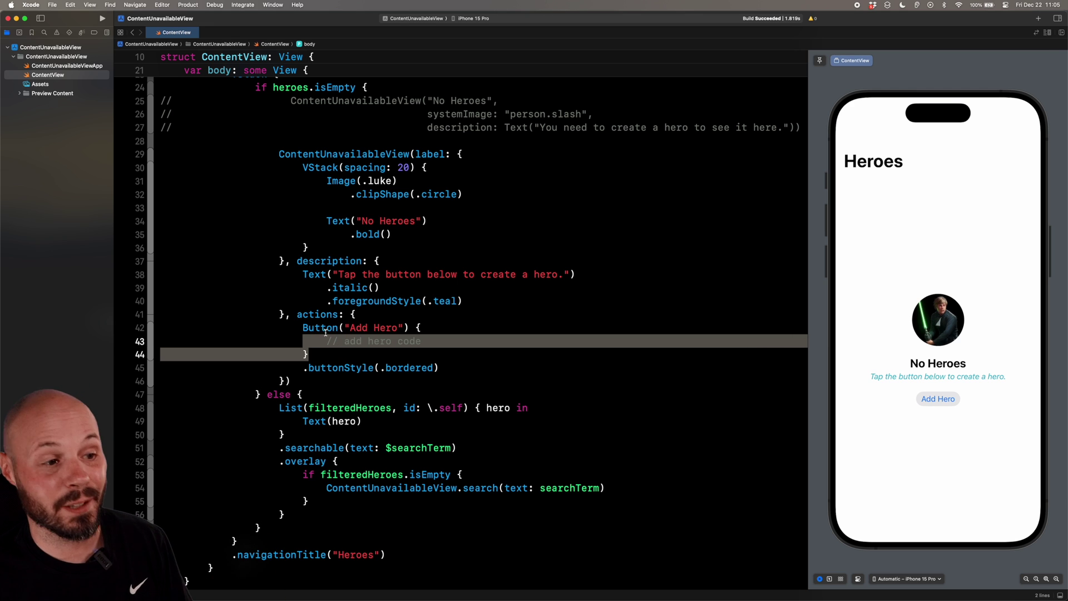
pyautogui.moveTo(303, 274); pyautogui.dragTo(473, 302)
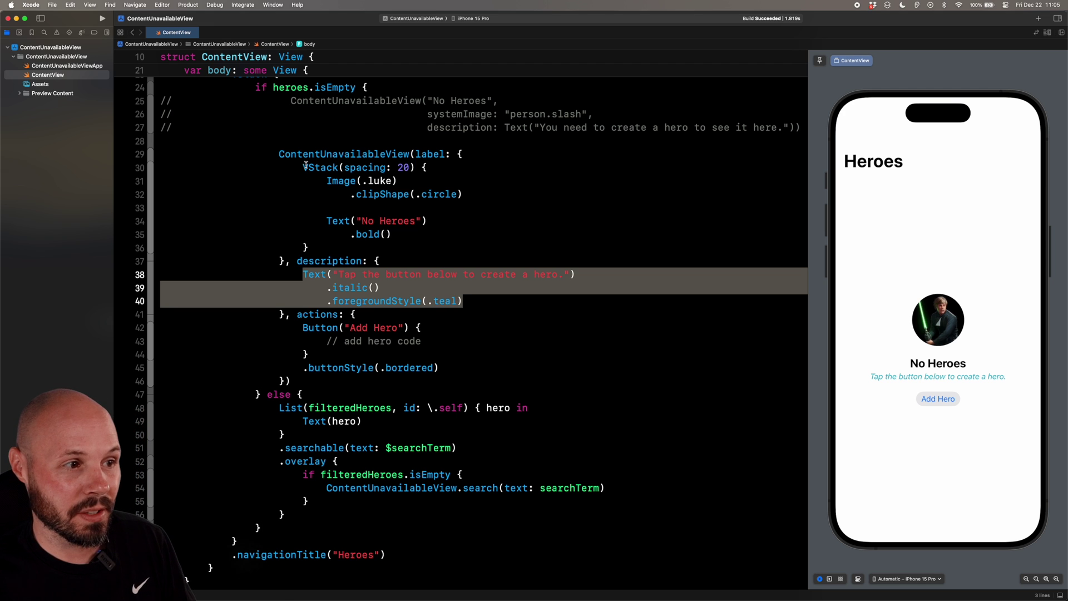
pyautogui.moveTo(302, 167)
pyautogui.mouseDown()
pyautogui.moveTo(309, 247)
pyautogui.moveTo(392, 235)
pyautogui.mouseUp()
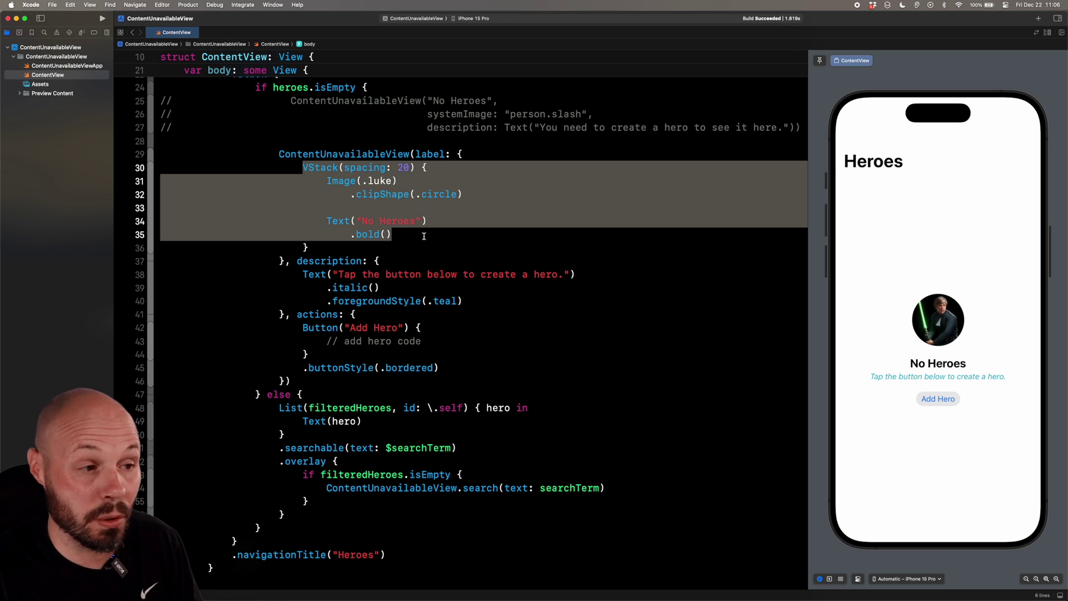
pyautogui.scroll(3, 427, 236)
pyautogui.scroll(1, 409, 334)
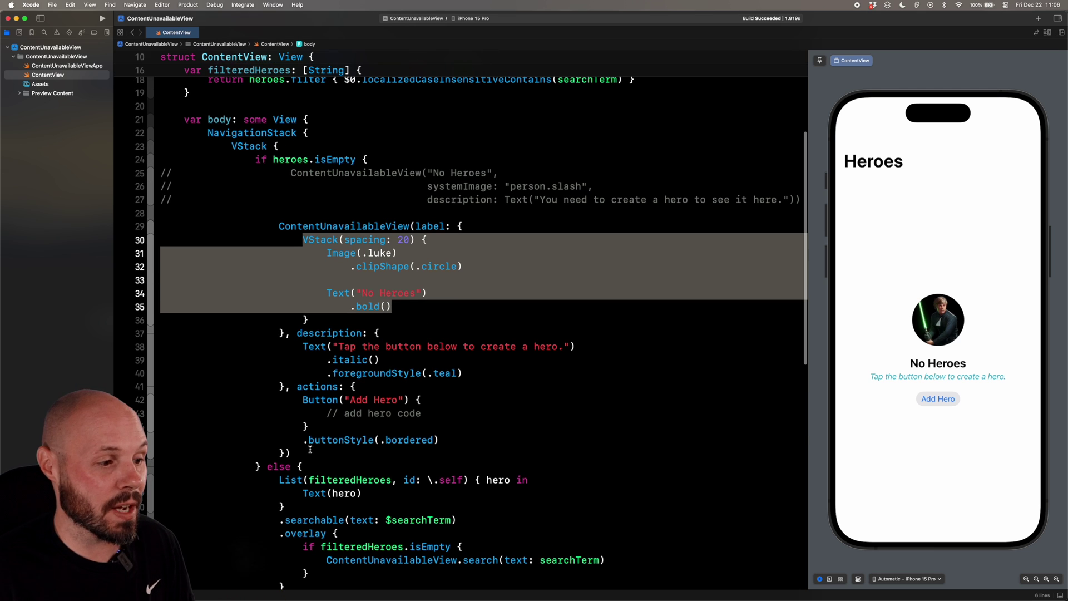
pyautogui.moveTo(294, 455); pyautogui.dragTo(160, 226)
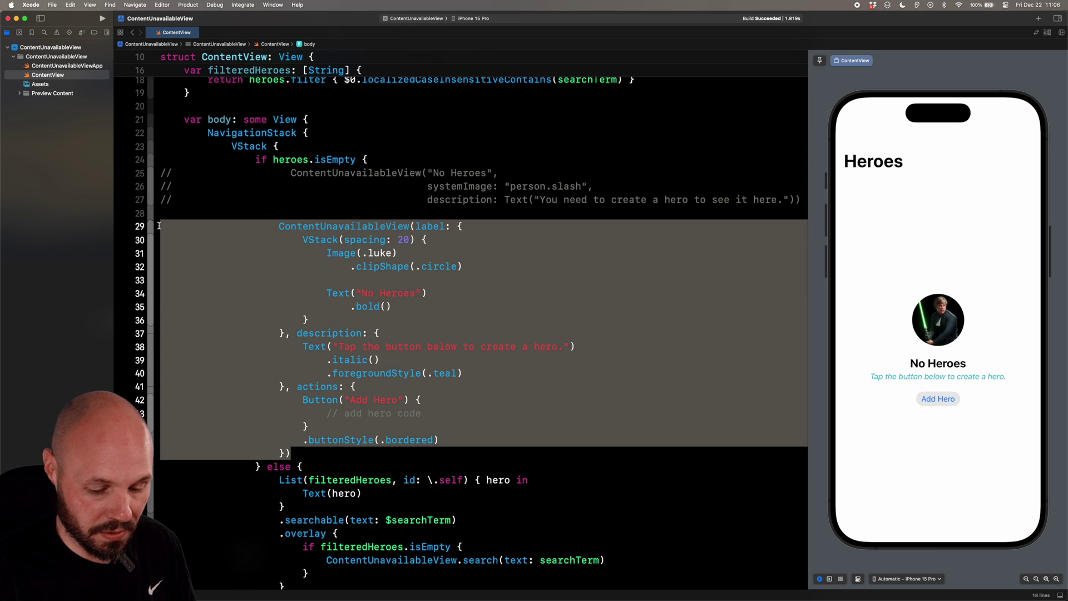
# Comment out the custom view and uncomment the native ContentUnavailableView("No Heroes") on lines 25–27.
pyautogui.press('super+slash')
pyautogui.moveTo(801, 199); pyautogui.dragTo(142, 172)
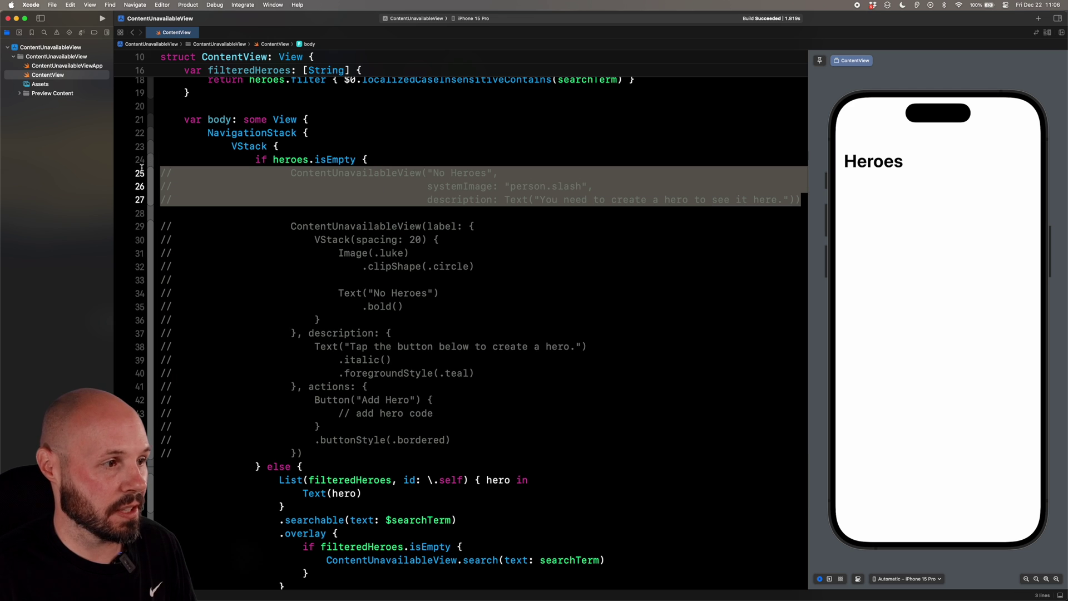
pyautogui.press('super+slash')
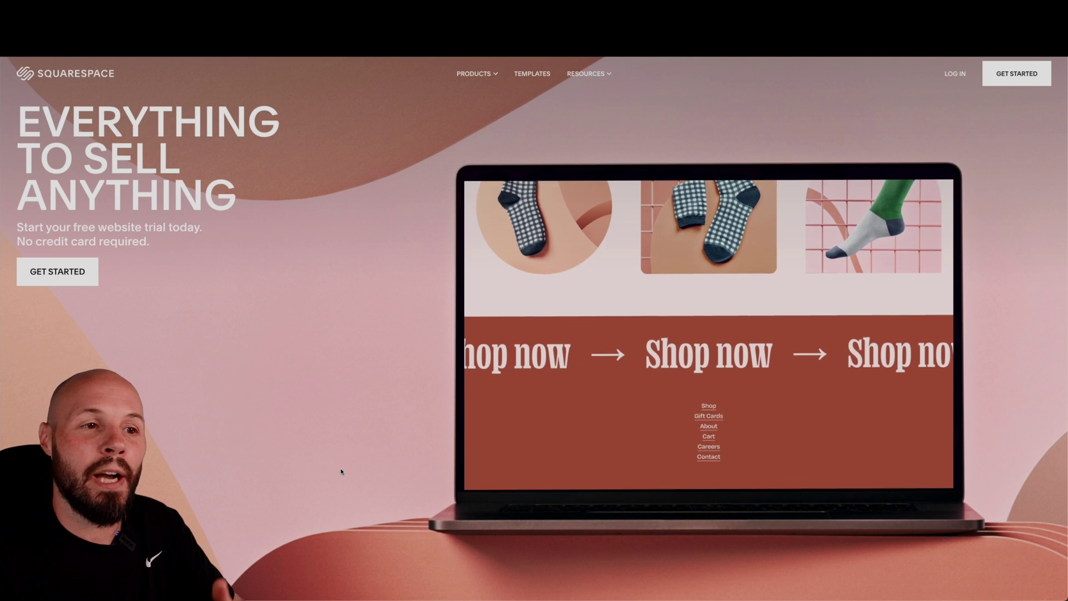
pyautogui.scroll(-8, 341, 469)
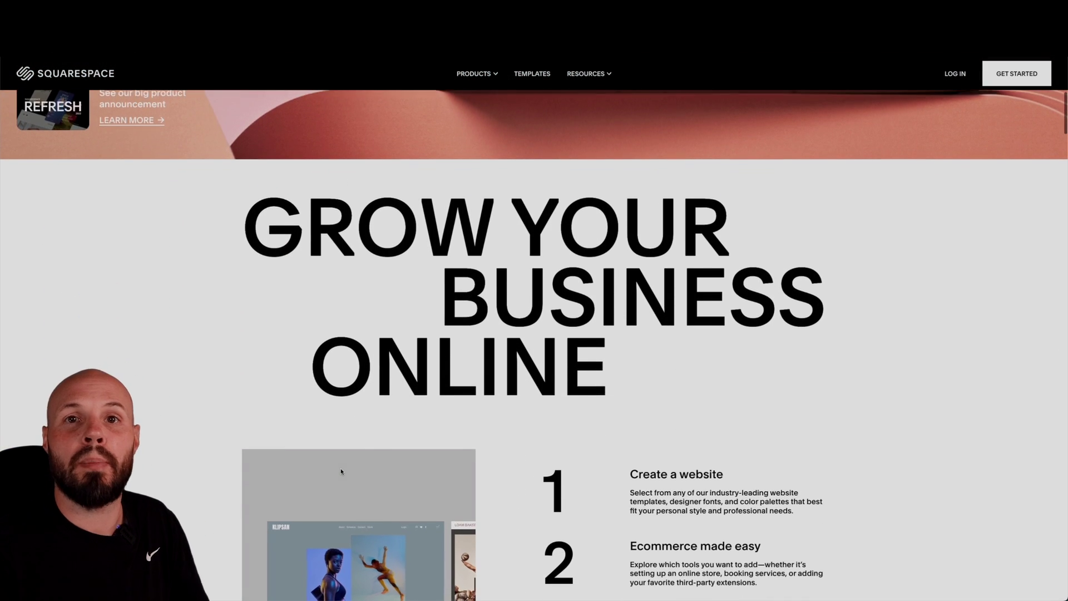
pyautogui.scroll(-3, 197, 453)
pyautogui.scroll(-3, 197, 453)
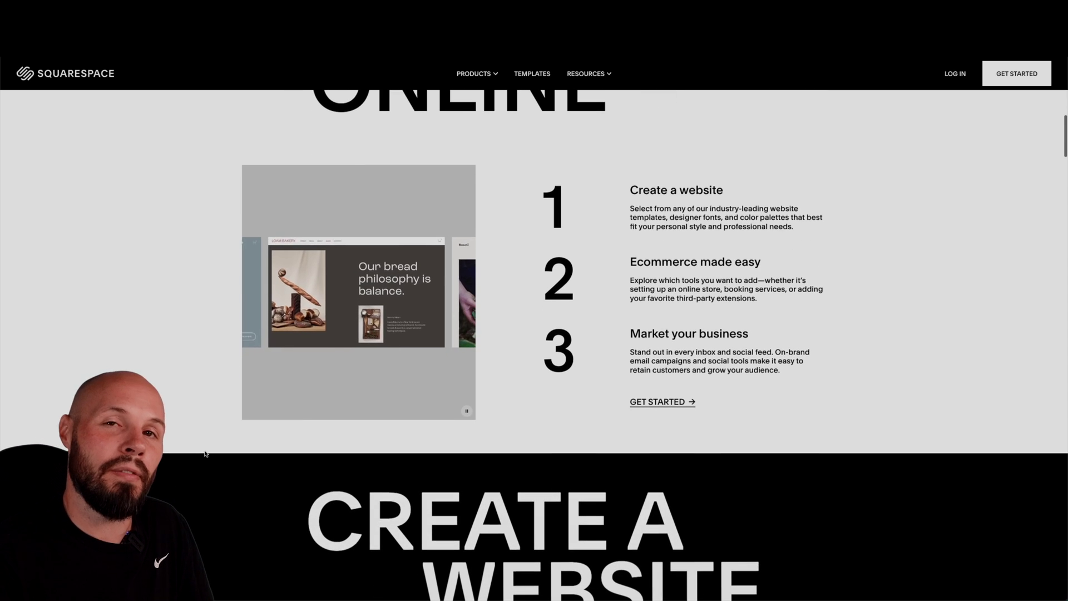
pyautogui.scroll(-3, 205, 453)
pyautogui.scroll(-3, 206, 453)
pyautogui.scroll(-3, 206, 453)
pyautogui.scroll(-2, 205, 453)
pyautogui.scroll(-3, 205, 453)
pyautogui.scroll(-3, 206, 453)
pyautogui.scroll(-2, 206, 452)
pyautogui.scroll(-2, 205, 453)
pyautogui.scroll(-2, 205, 453)
pyautogui.scroll(-2, 205, 453)
pyautogui.scroll(-2, 206, 453)
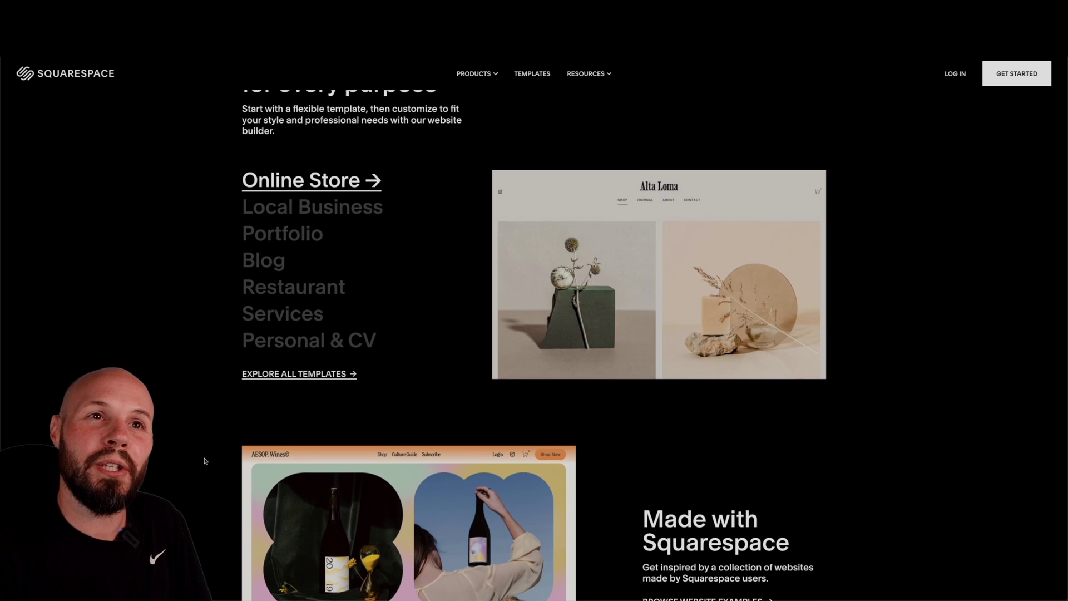
# Open the Portfolio website templates from the Squarespace homepage.
pyautogui.click(296, 232)
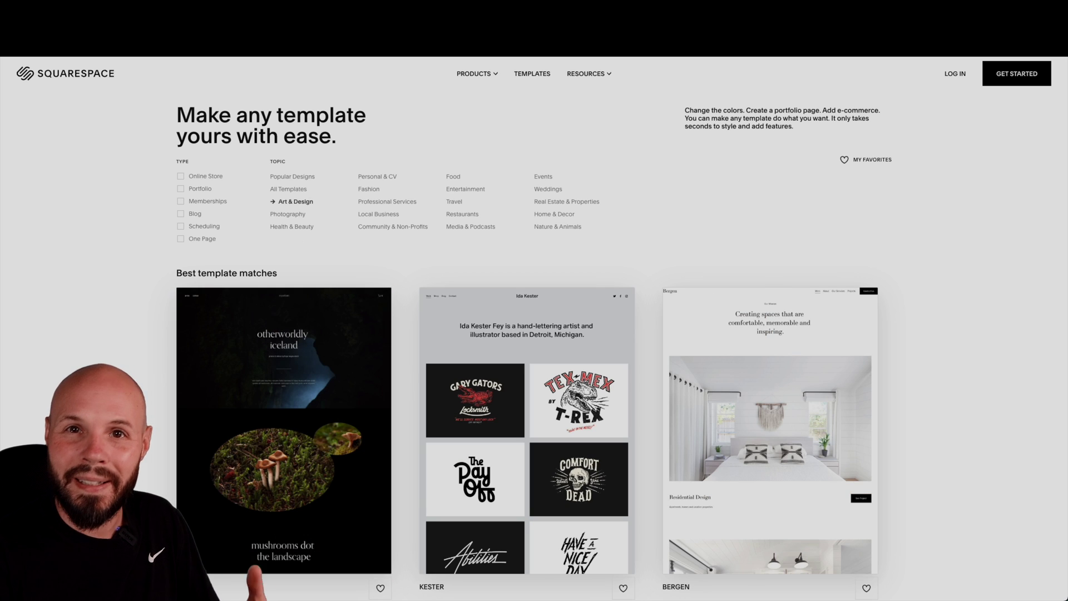
pyautogui.scroll(-2, 128, 384)
pyautogui.scroll(-2, 128, 385)
pyautogui.scroll(-2, 128, 385)
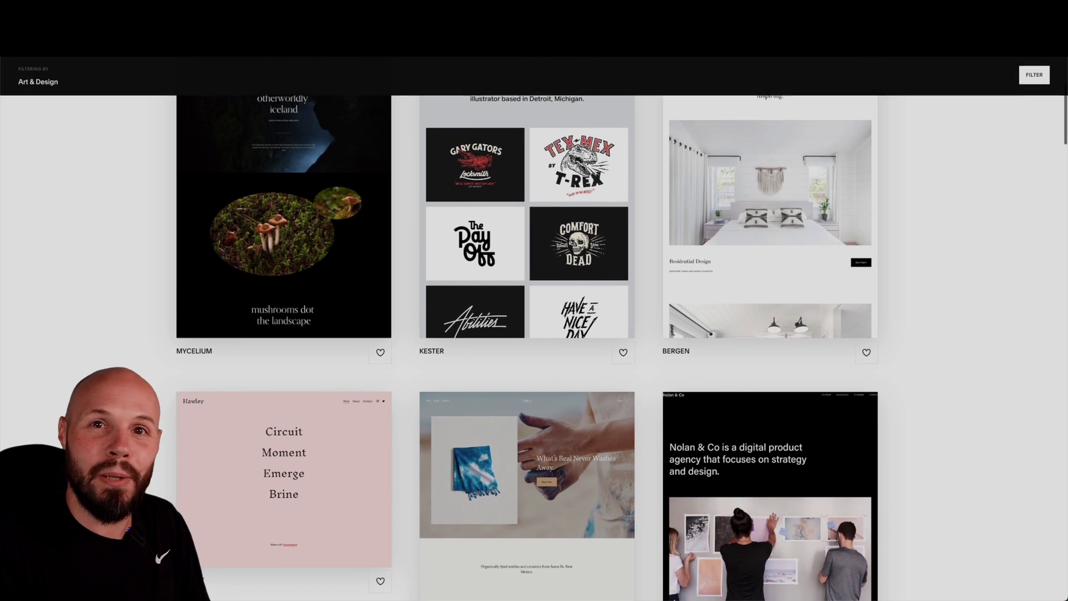
pyautogui.scroll(-2, 128, 385)
pyautogui.scroll(-2, 128, 385)
pyautogui.scroll(-2, 128, 384)
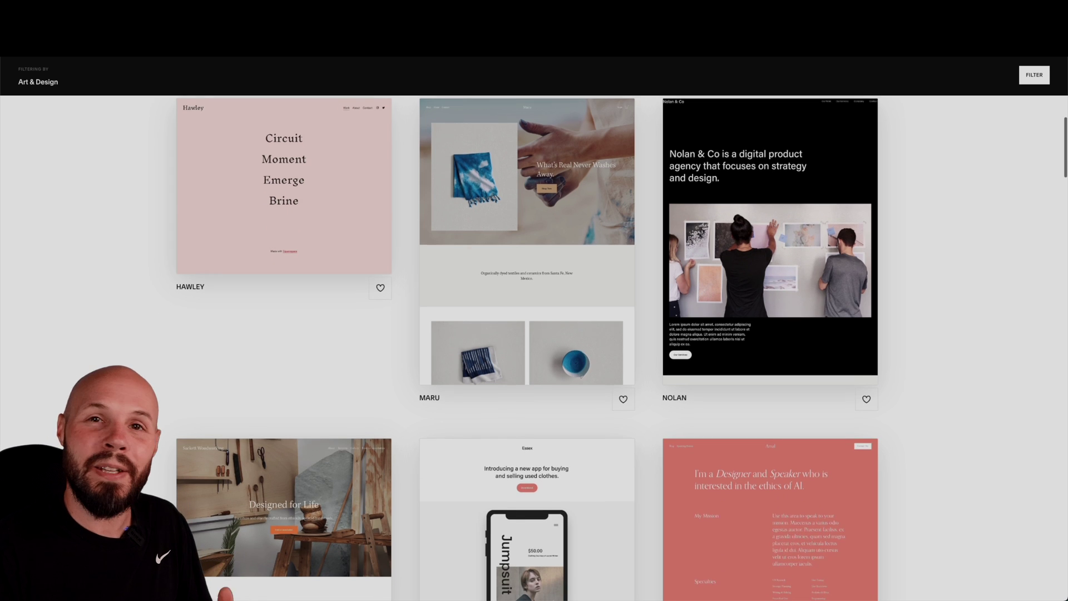
pyautogui.scroll(-1, 128, 385)
pyautogui.scroll(-2, 128, 385)
pyautogui.scroll(-2, 128, 385)
pyautogui.scroll(-1, 128, 385)
pyautogui.scroll(-2, 128, 384)
pyautogui.scroll(-1, 128, 385)
pyautogui.scroll(-1, 128, 385)
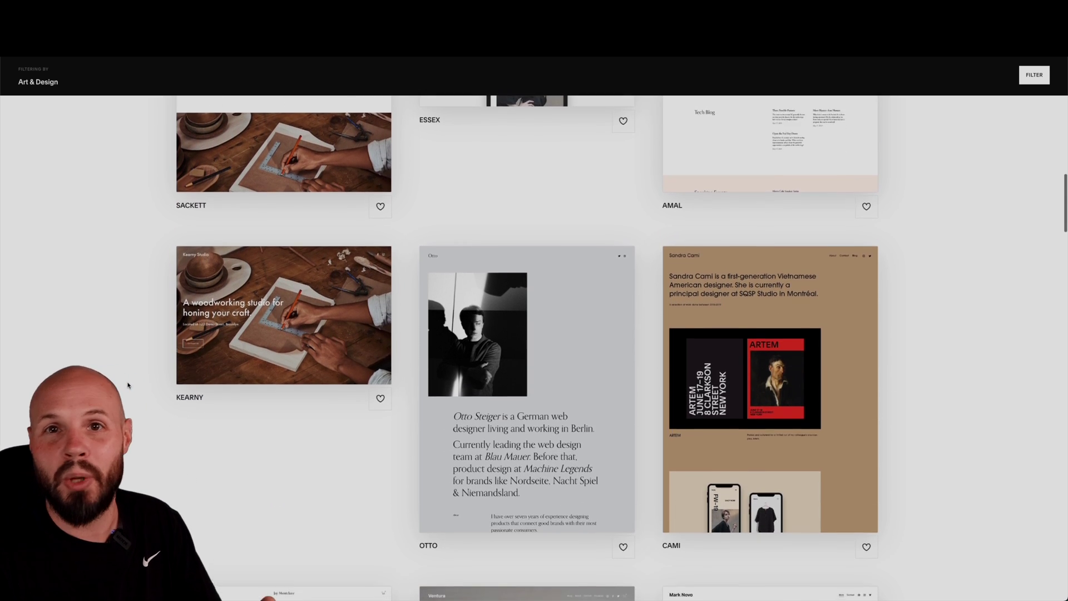
pyautogui.scroll(-2, 128, 384)
pyautogui.scroll(-2, 128, 384)
pyautogui.scroll(-2, 128, 384)
pyautogui.scroll(-1, 128, 384)
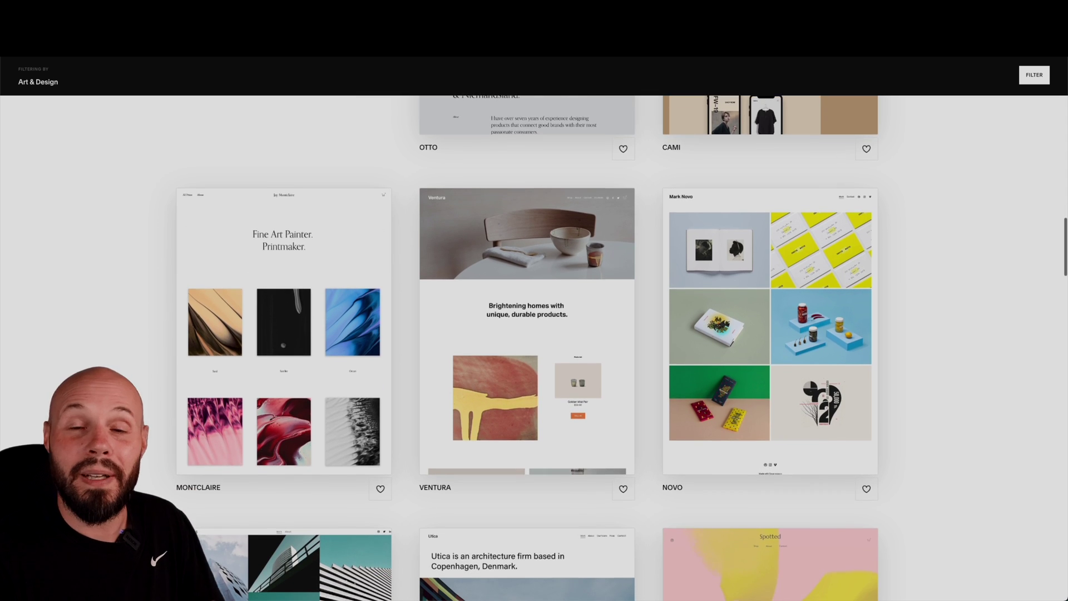
pyautogui.scroll(-1, 128, 385)
pyautogui.scroll(-1, 128, 384)
pyautogui.scroll(-2, 128, 384)
pyautogui.scroll(-1, 128, 385)
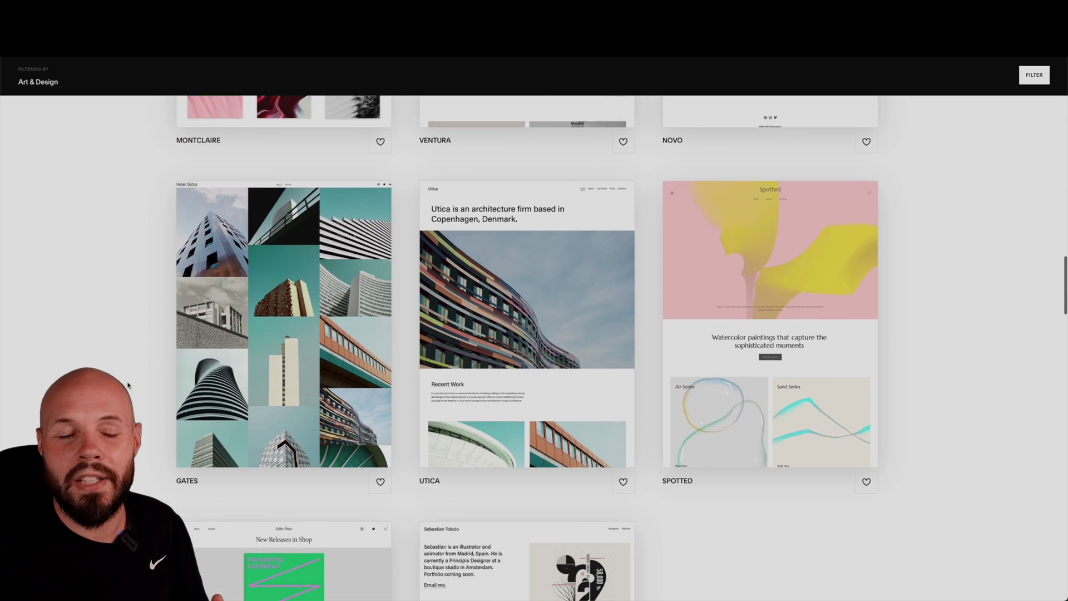
pyautogui.scroll(-1, 128, 385)
pyautogui.scroll(-2, 128, 385)
pyautogui.scroll(-1, 128, 385)
pyautogui.scroll(-1, 128, 385)
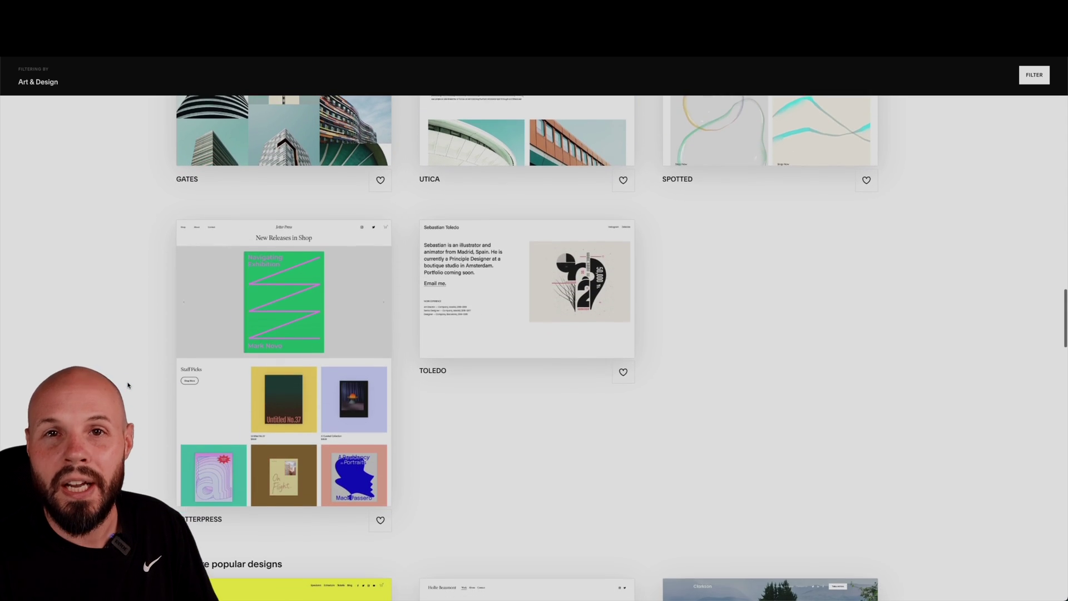
pyautogui.scroll(-2, 128, 384)
pyautogui.scroll(-1, 128, 385)
pyautogui.scroll(-1, 128, 385)
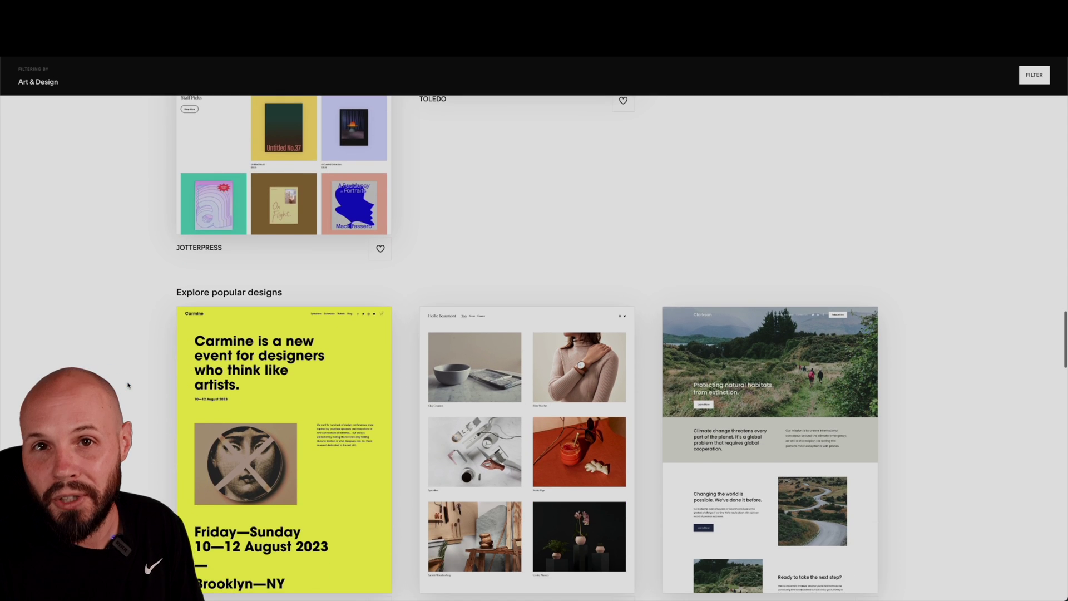
pyautogui.scroll(-2, 128, 384)
pyautogui.scroll(-1, 128, 385)
pyautogui.scroll(-1, 128, 384)
pyautogui.scroll(-1, 128, 384)
pyautogui.scroll(-1, 128, 385)
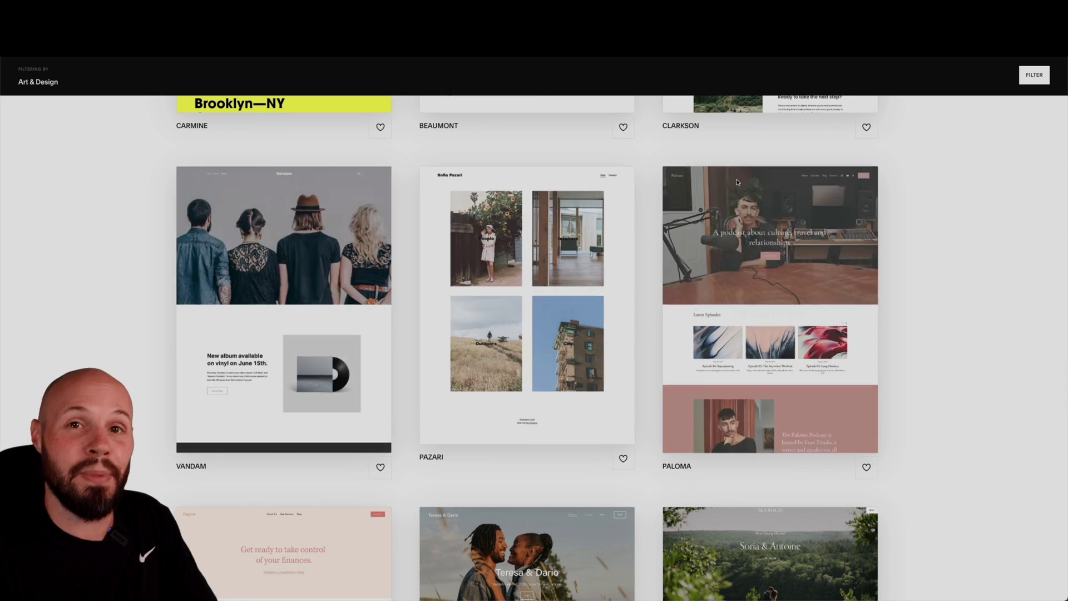